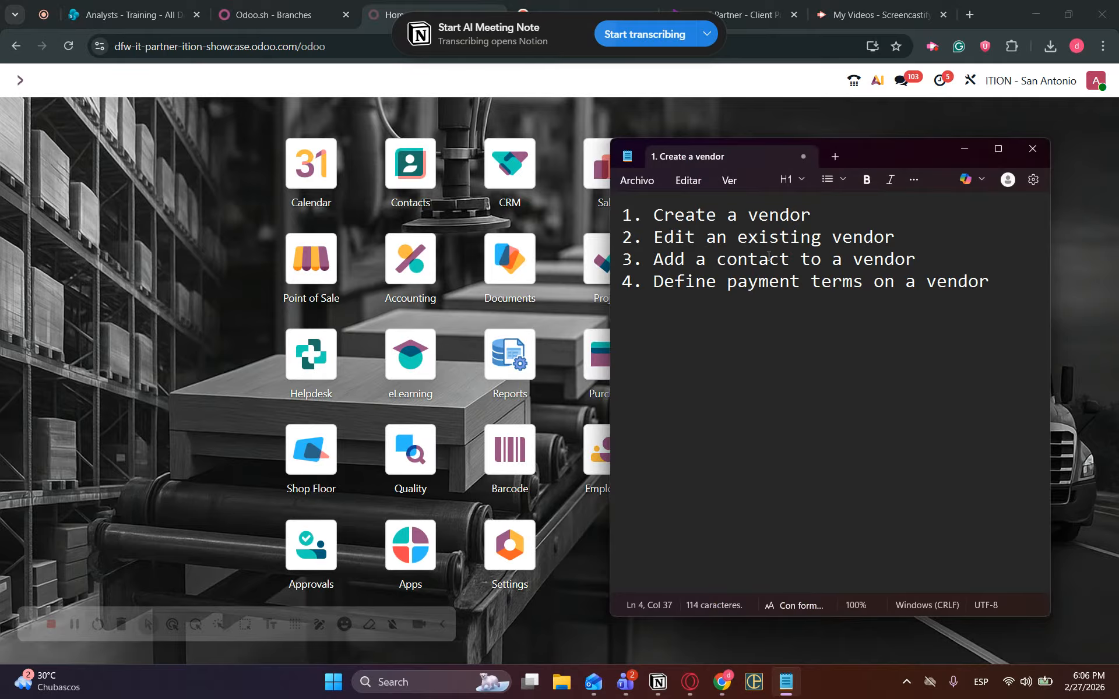
# Minimize the Notepad vendor task list to reveal the Odoo home apps screen.
pyautogui.moveTo(623, 215); pyautogui.dragTo(972, 291)
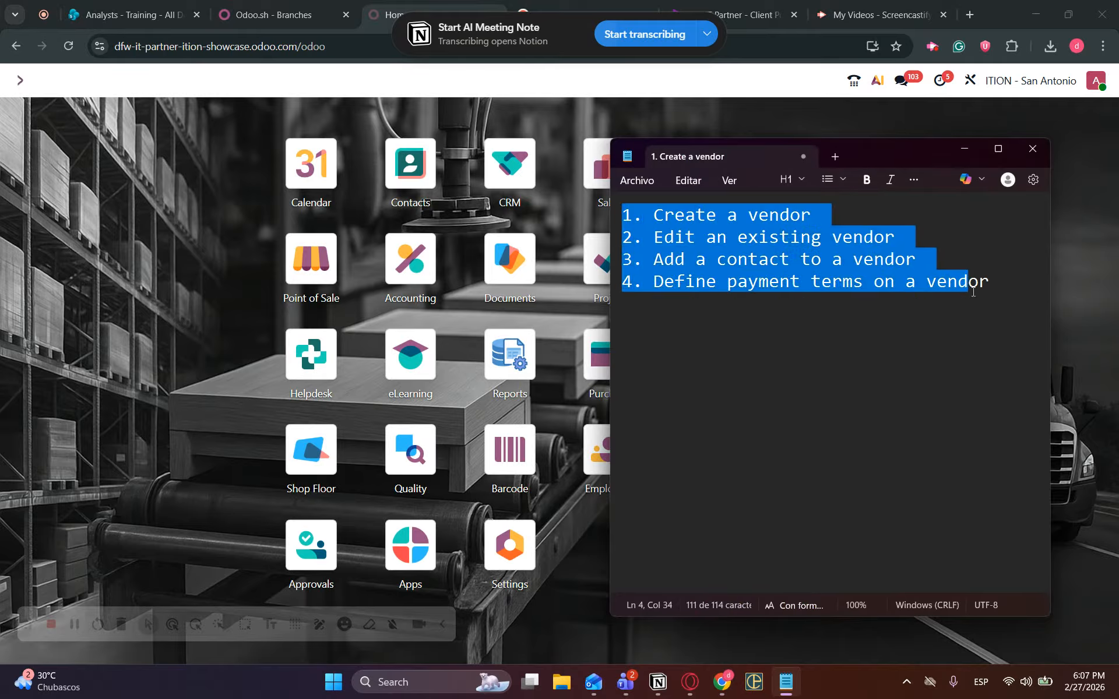
pyautogui.click(1005, 300)
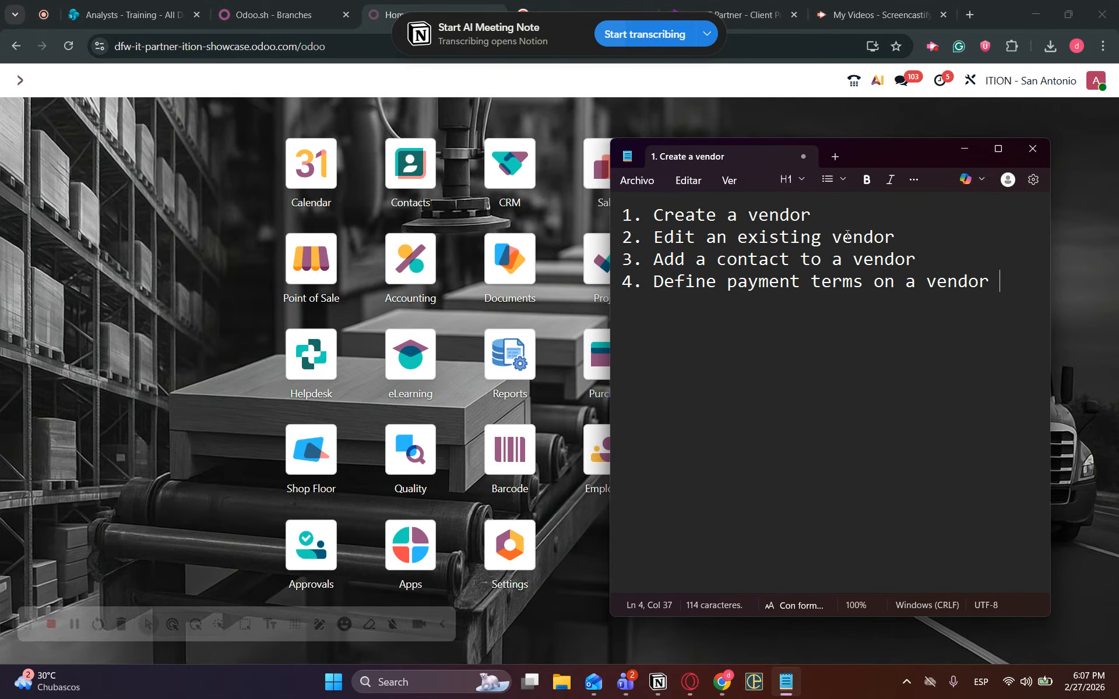
pyautogui.click(971, 151)
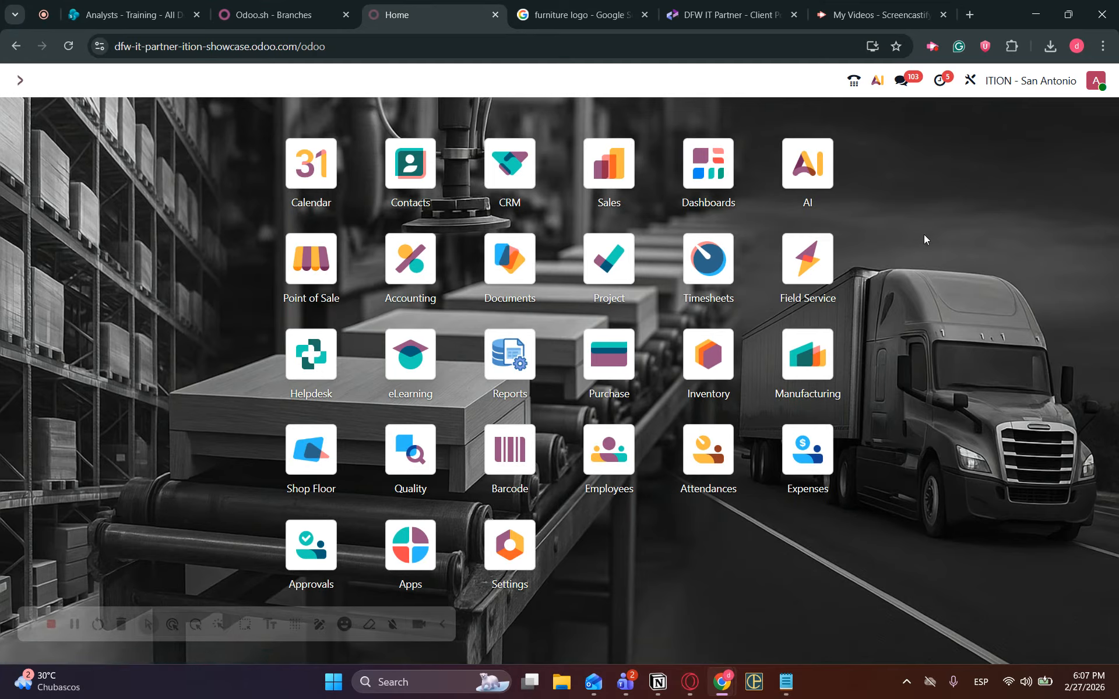
# Open the Purchase app by searching 'purch' from the Odoo home screen.
pyautogui.write('purc')
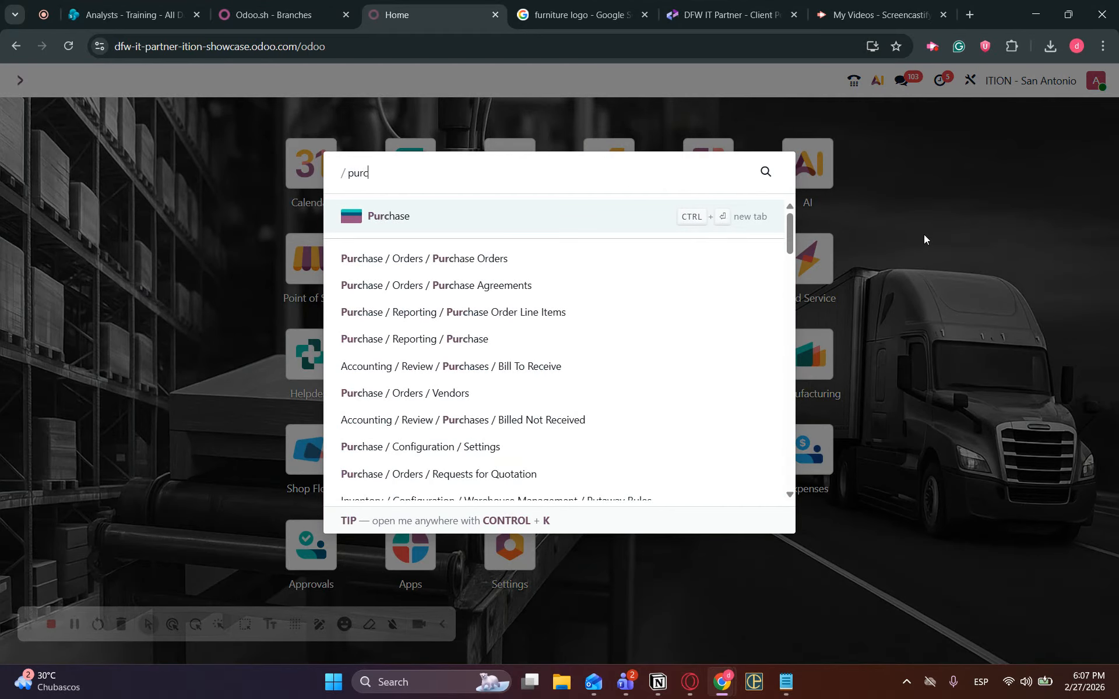
pyautogui.write('h')
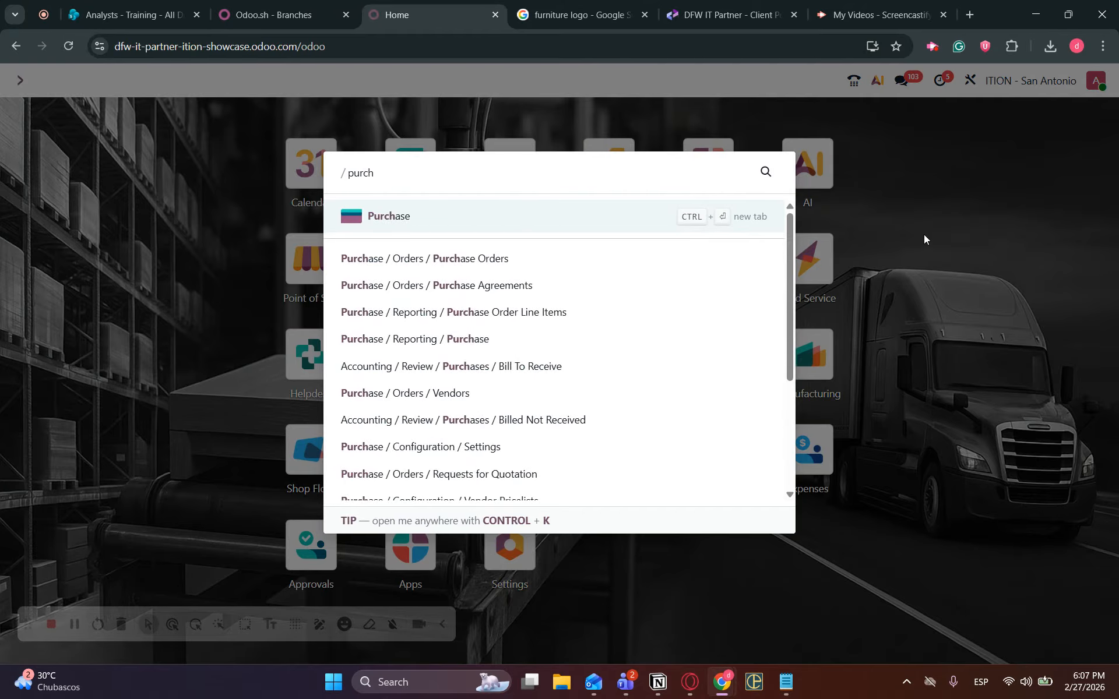
pyautogui.press('Return')
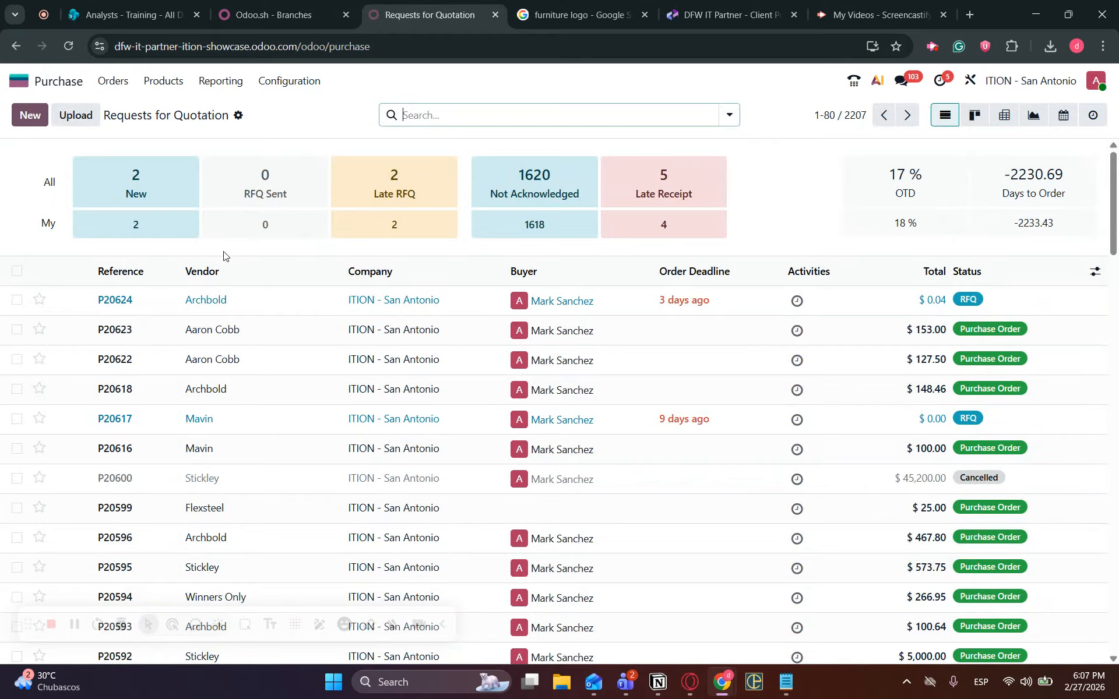
# Go to Orders > Vendors to show the vendor list.
pyautogui.click(115, 82)
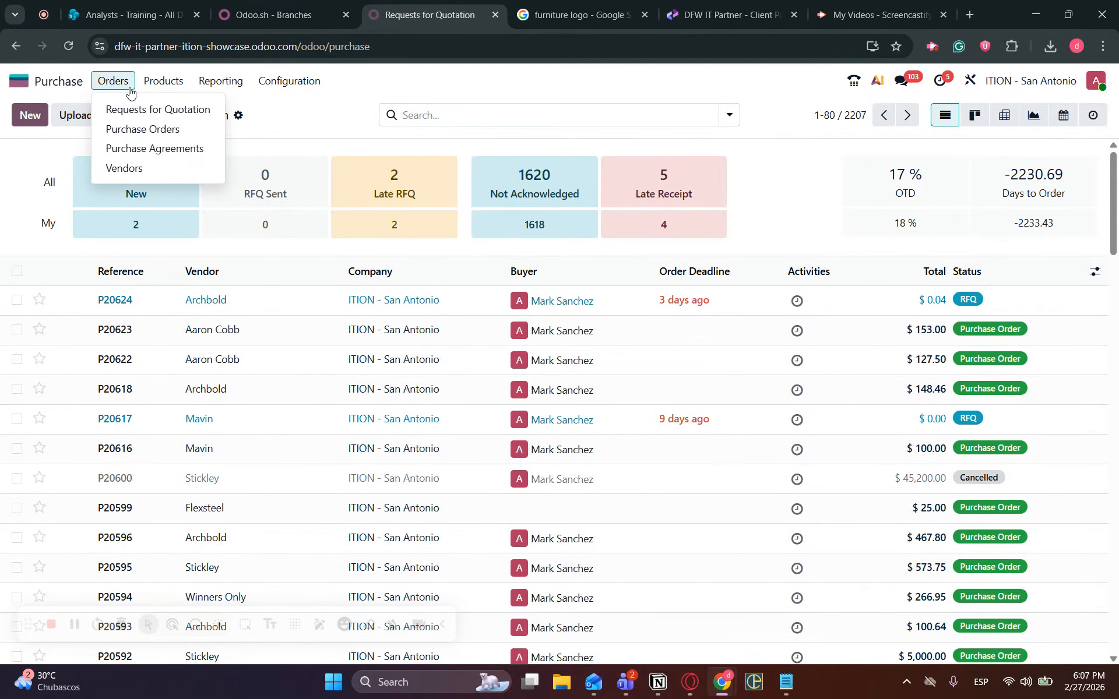
pyautogui.click(141, 169)
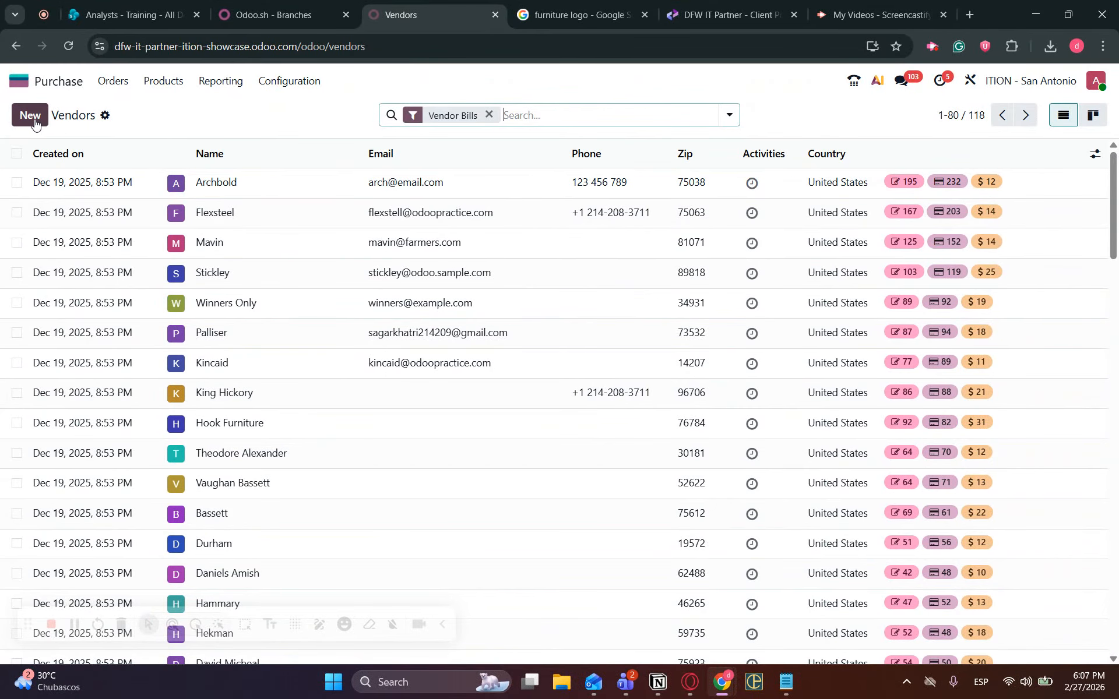
# Create a new vendor record named 'Furniture Company'.
pyautogui.click(32, 116)
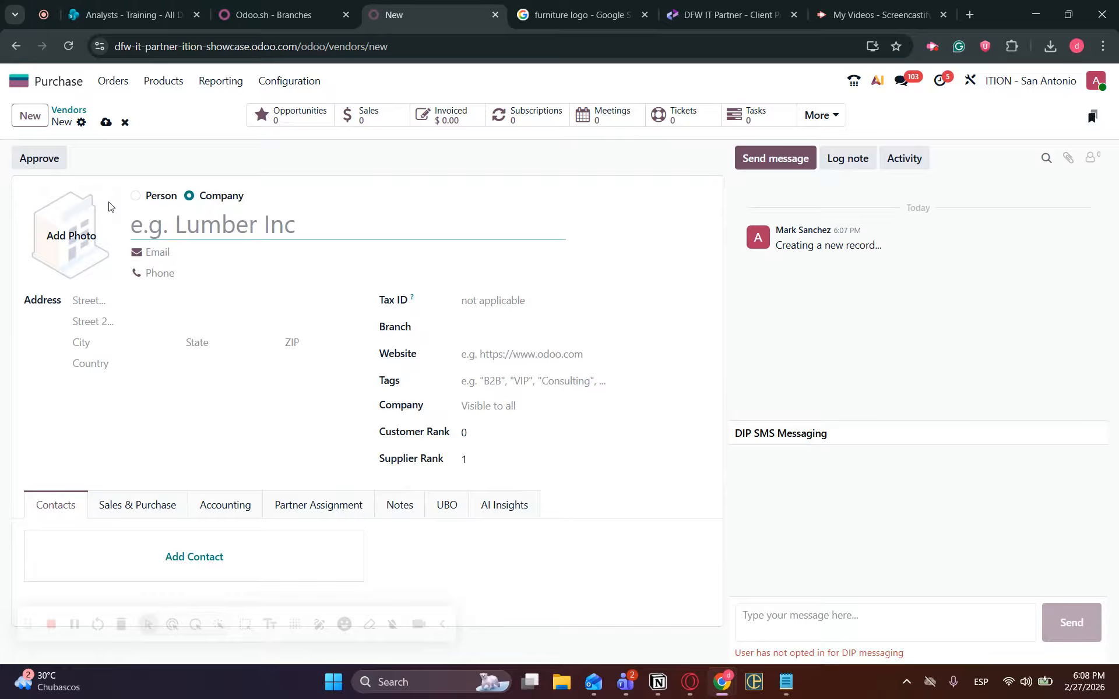
pyautogui.write('Fu')
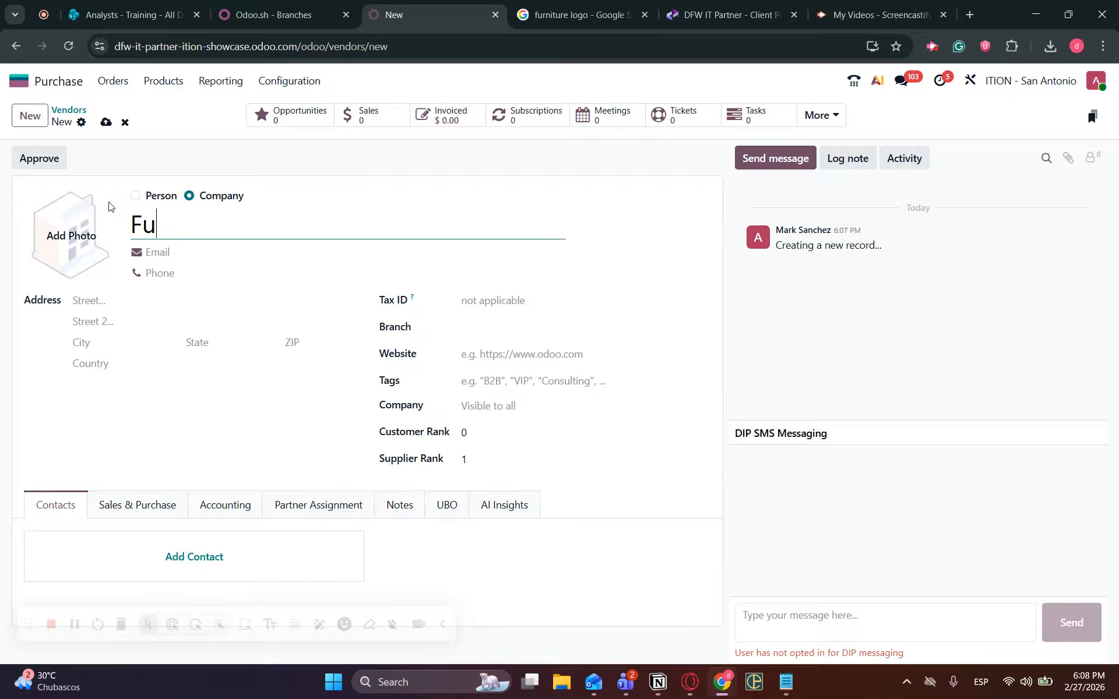
pyautogui.write('rniture Company')
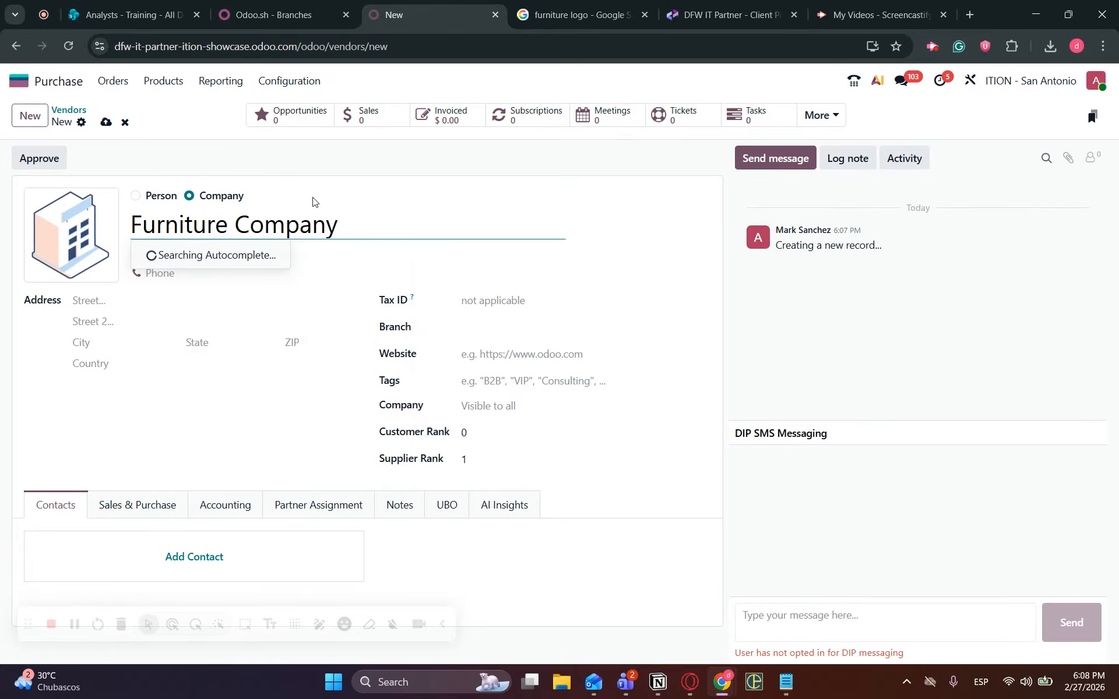
pyautogui.click(427, 180)
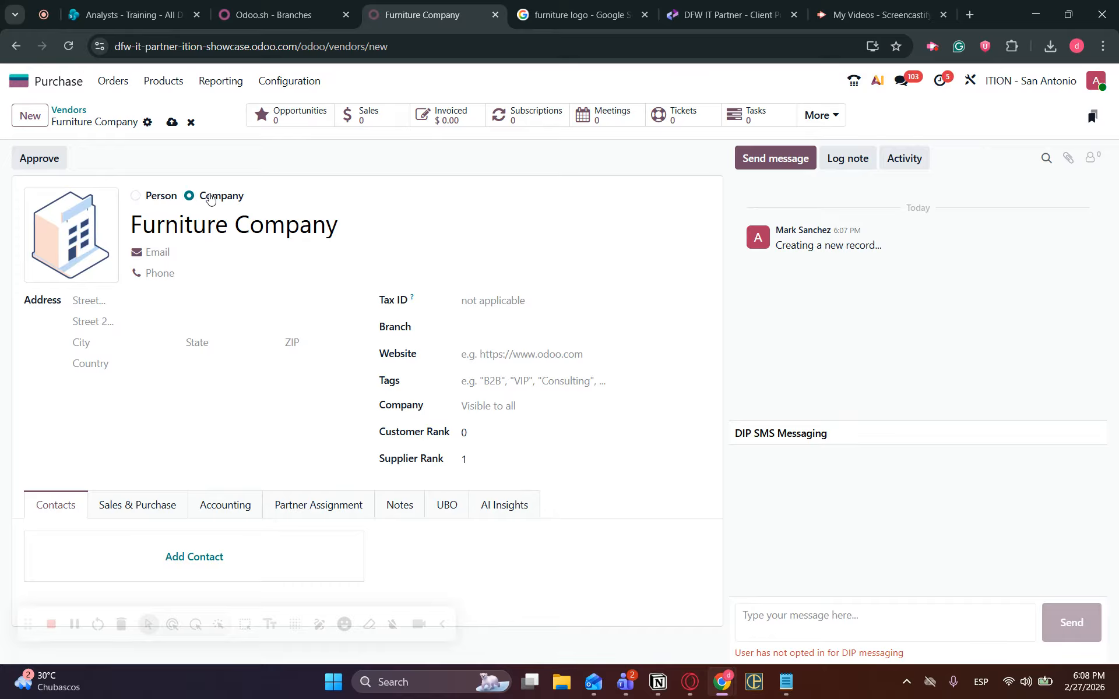
# Fill in the vendor's e-mail address and phone number.
pyautogui.click(187, 255)
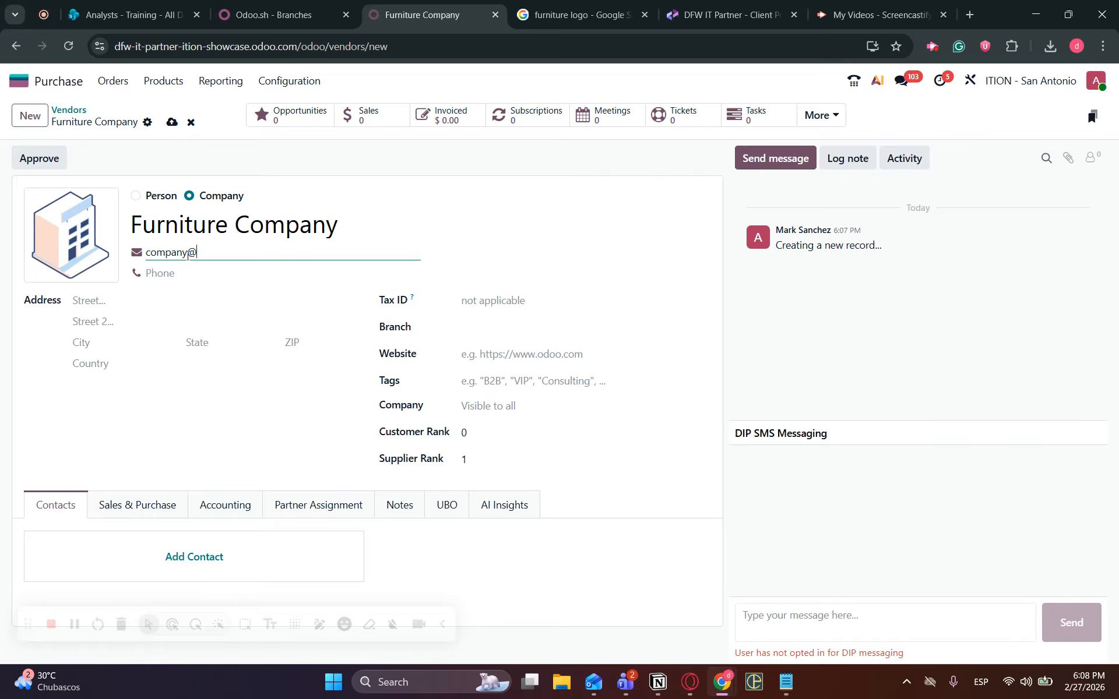
pyautogui.click(187, 276)
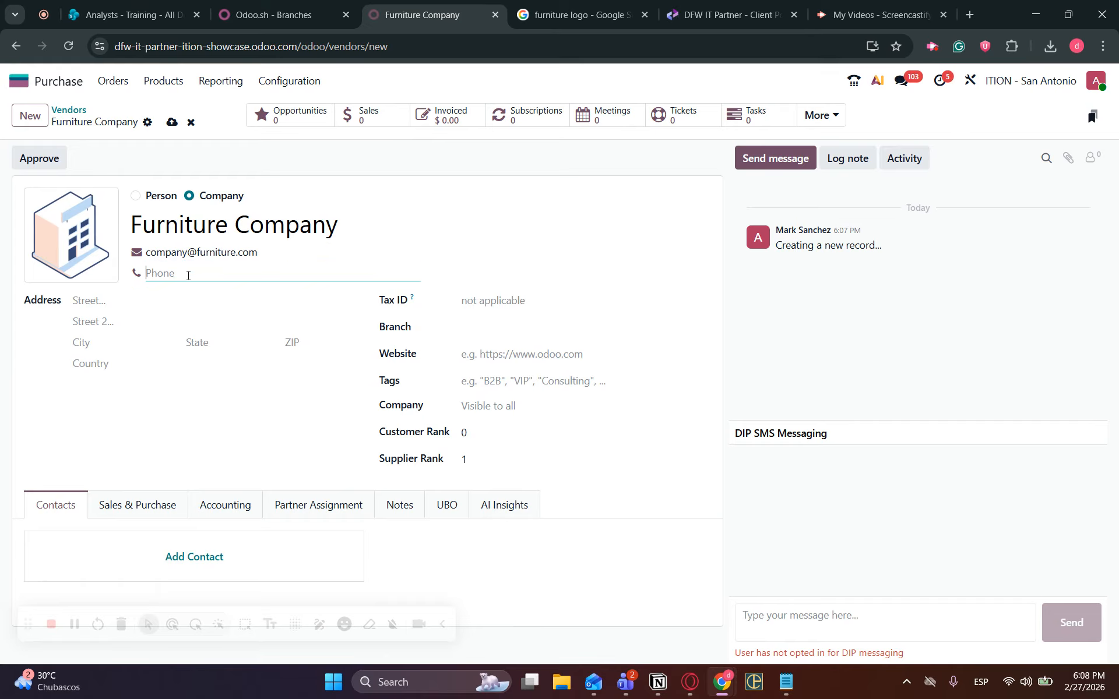
# Enter the vendor's street address and city.
pyautogui.click(129, 301)
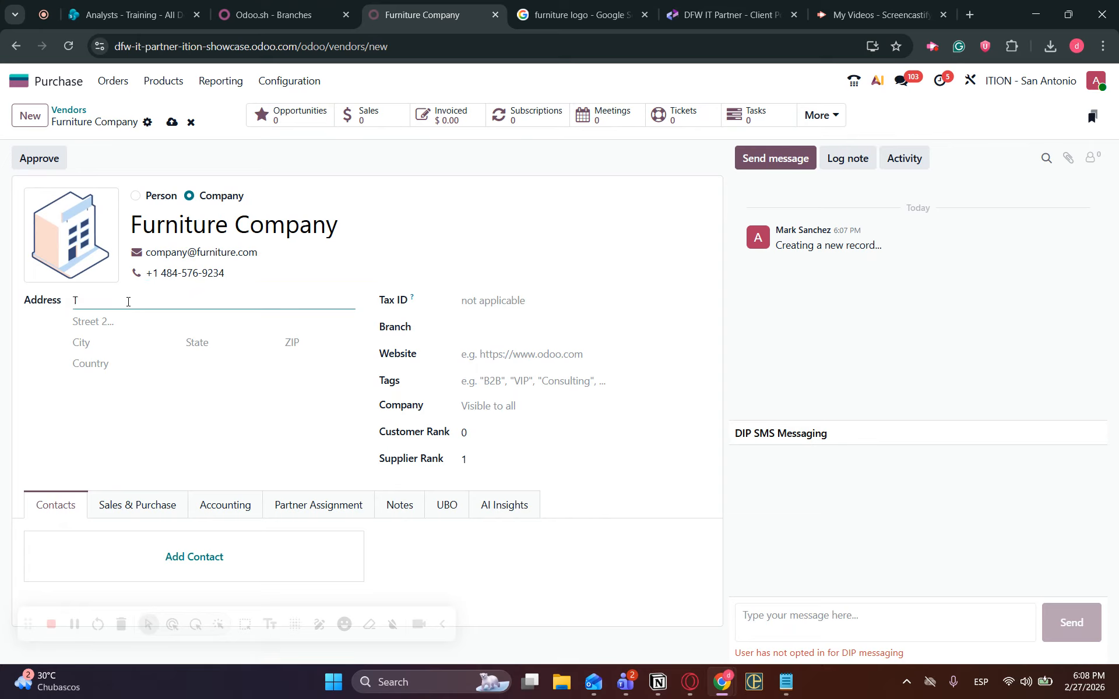
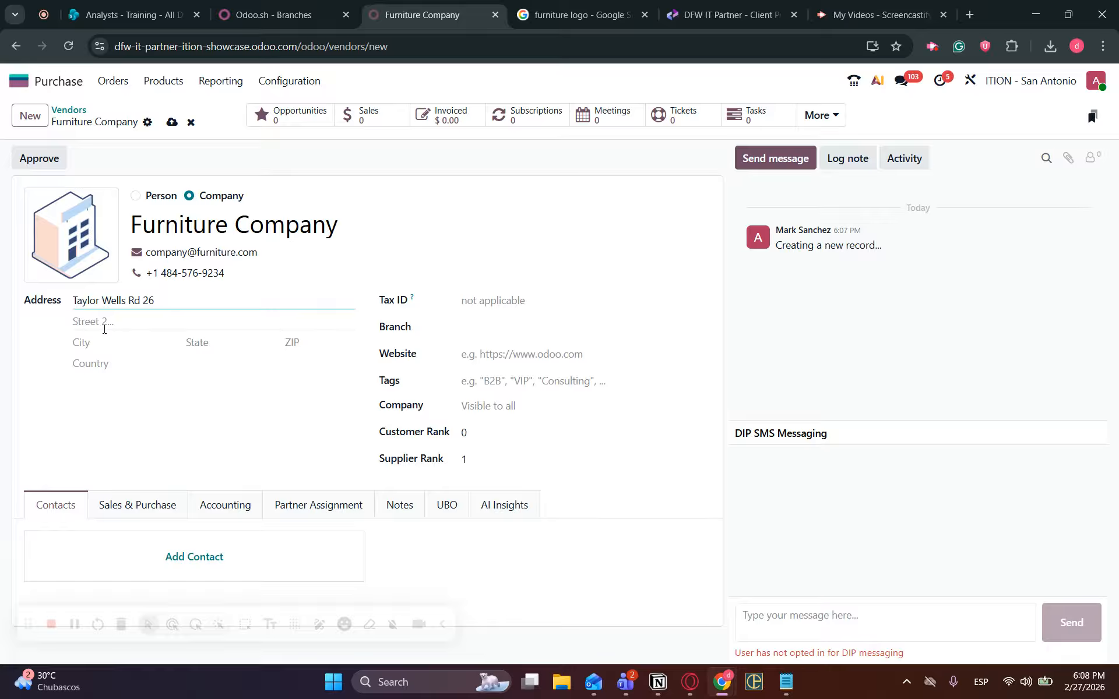
pyautogui.click(141, 346)
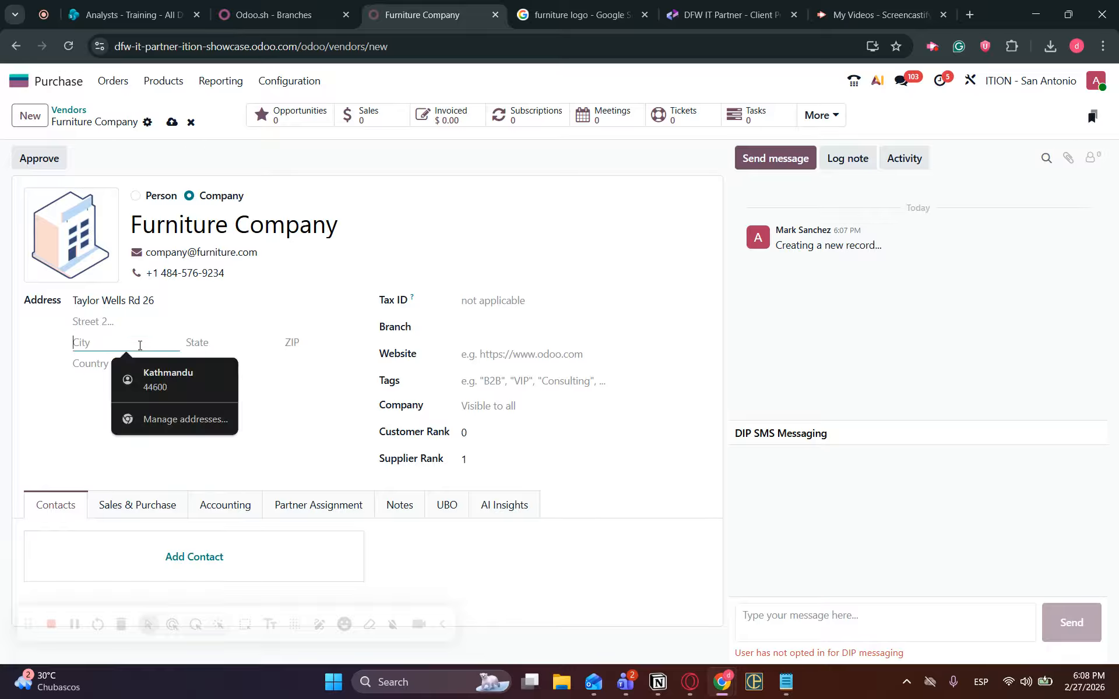
pyautogui.write('Chardon')
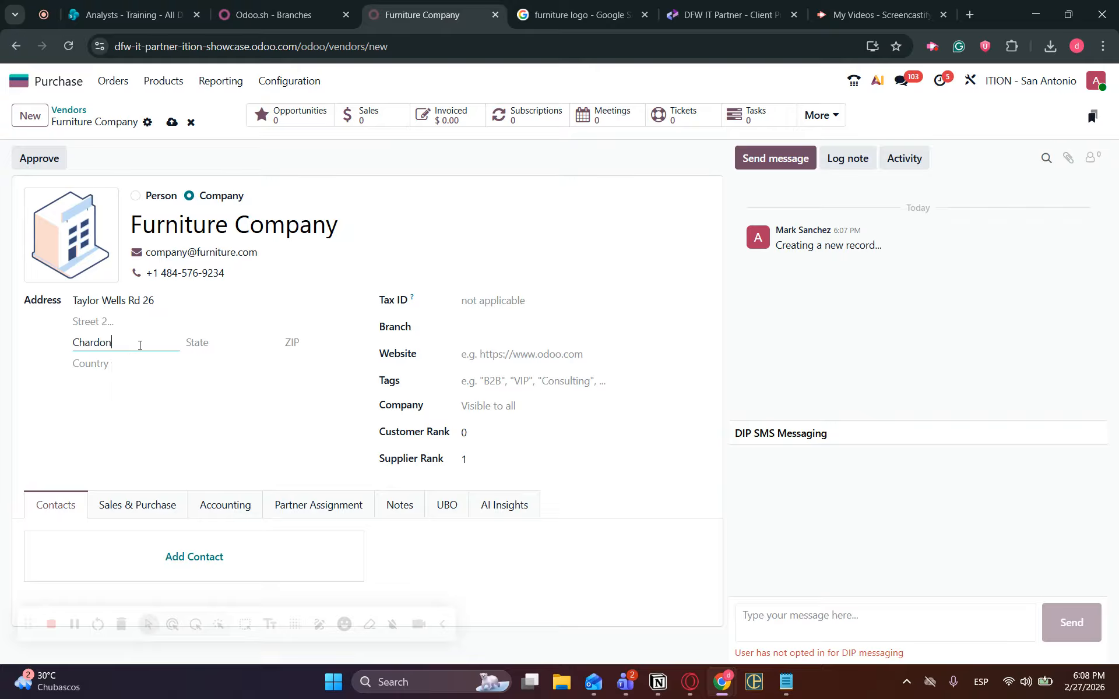
# Set the state to Ohio (US), enter the ZIP code, and keep United States as country.
pyautogui.click(220, 343)
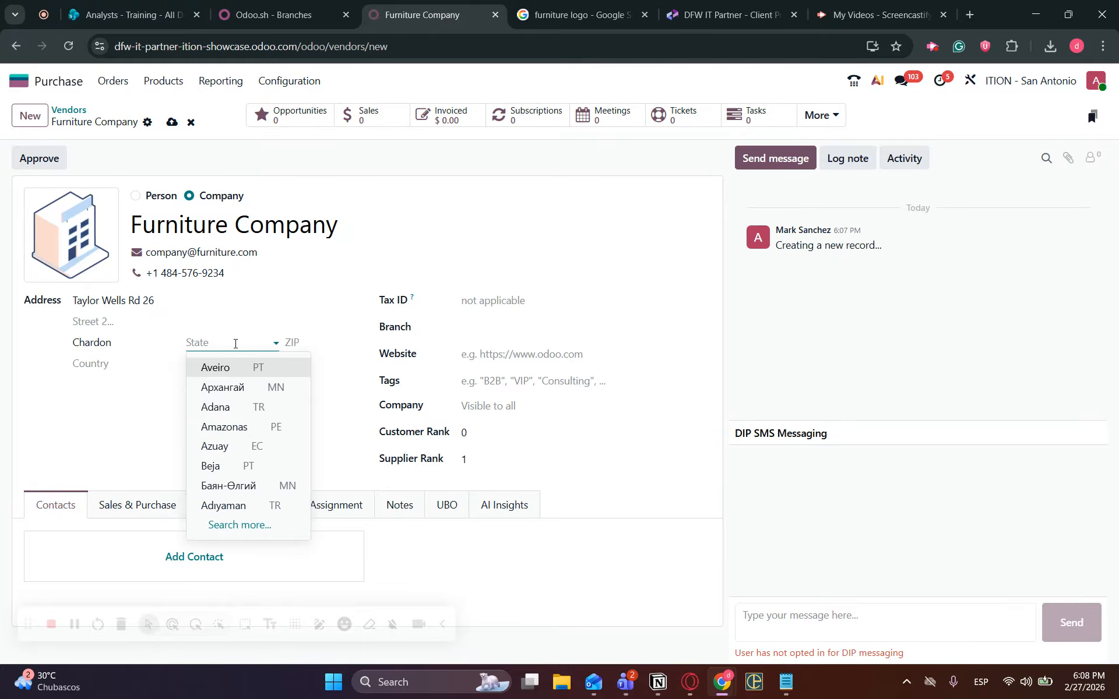
pyautogui.write('ohio')
pyautogui.click(250, 368)
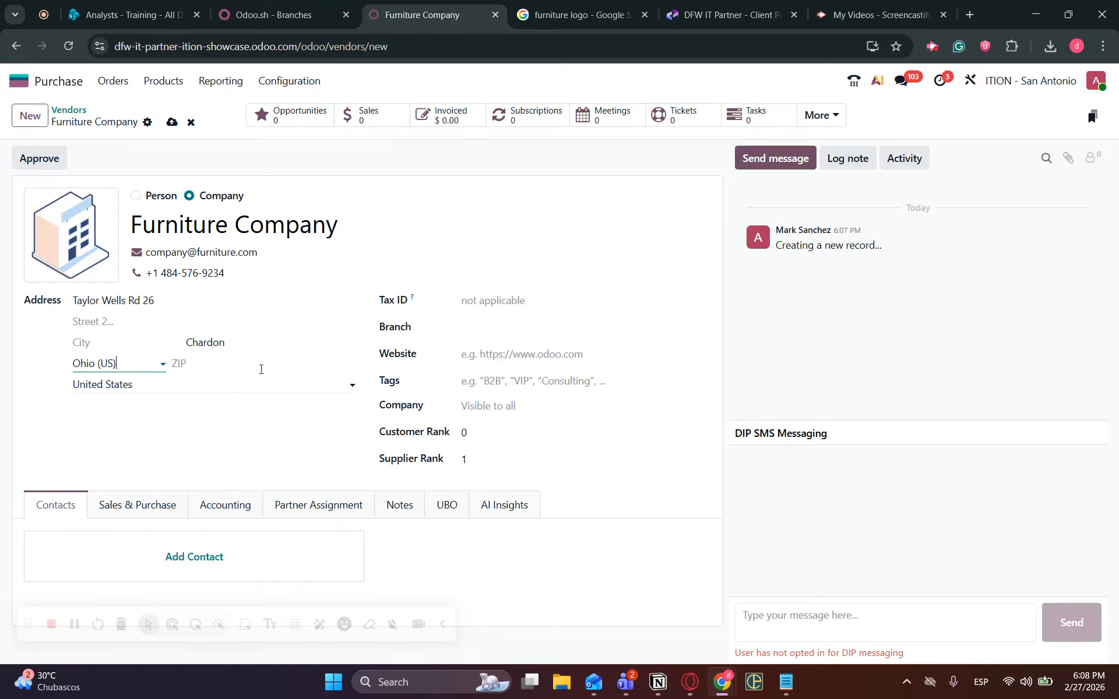
pyautogui.click(218, 365)
pyautogui.write('422020')
pyautogui.click(196, 383)
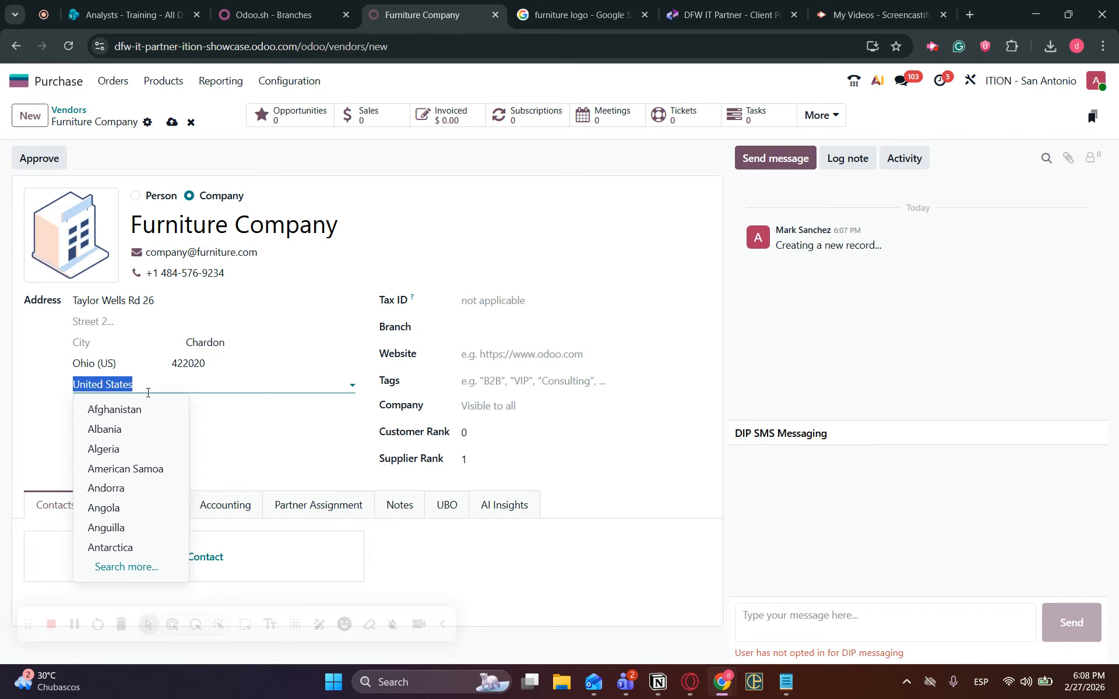
pyautogui.click(323, 452)
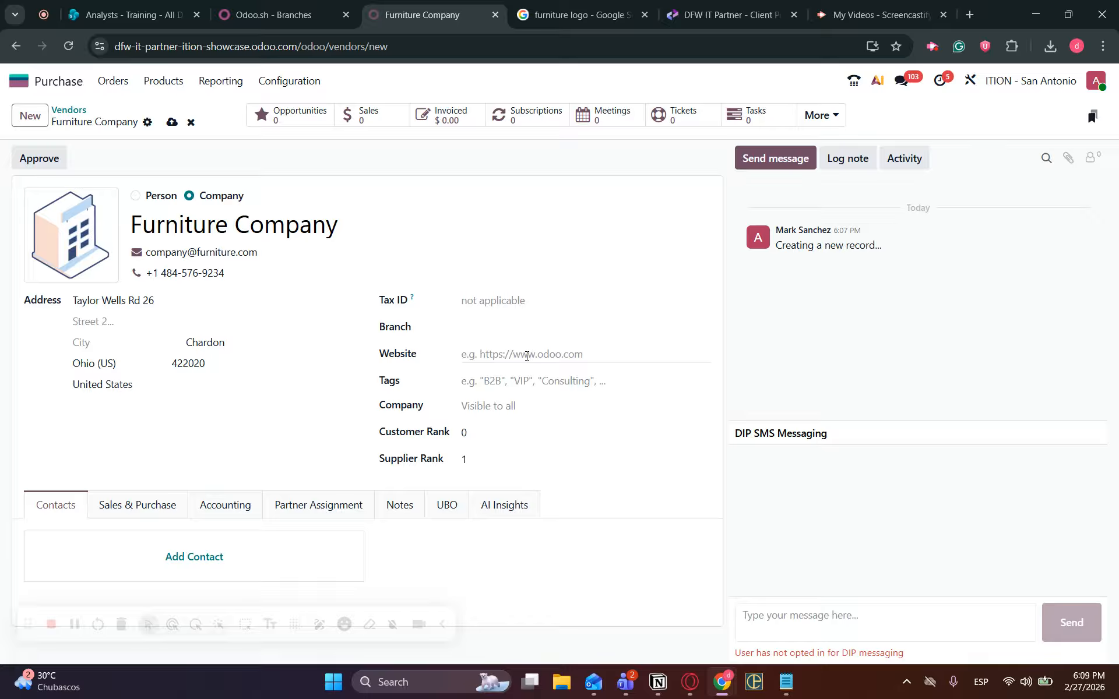
pyautogui.click(495, 358)
pyautogui.write('w')
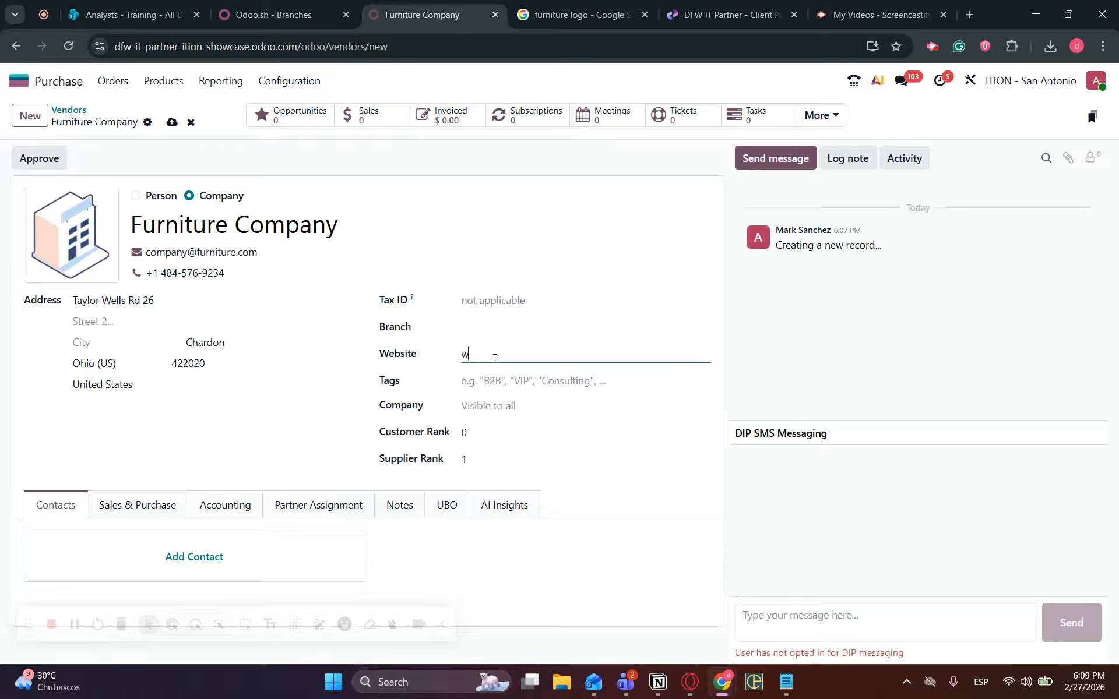
pyautogui.write('ww.companyfurniture.com')
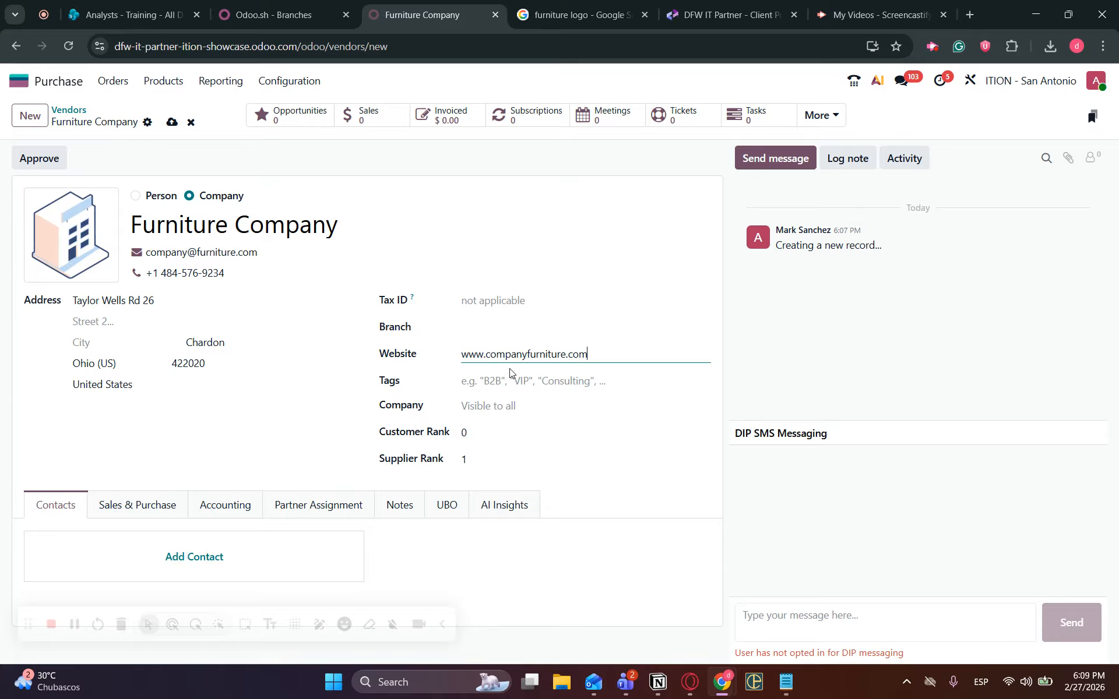
pyautogui.click(514, 380)
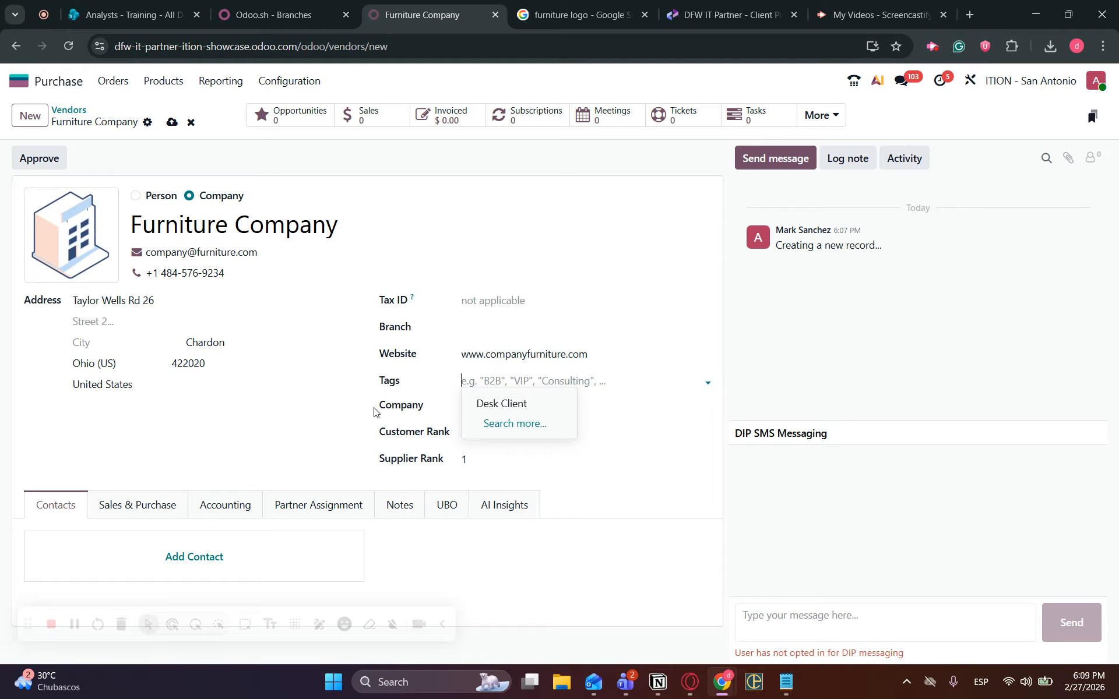
pyautogui.click(344, 419)
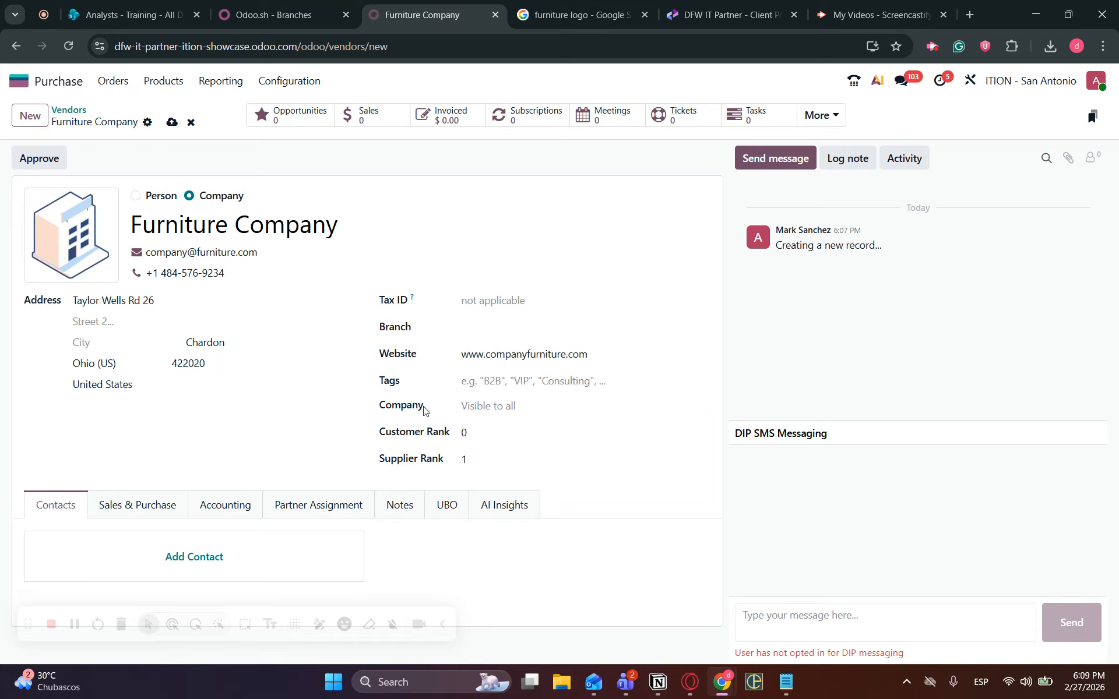
pyautogui.click(516, 408)
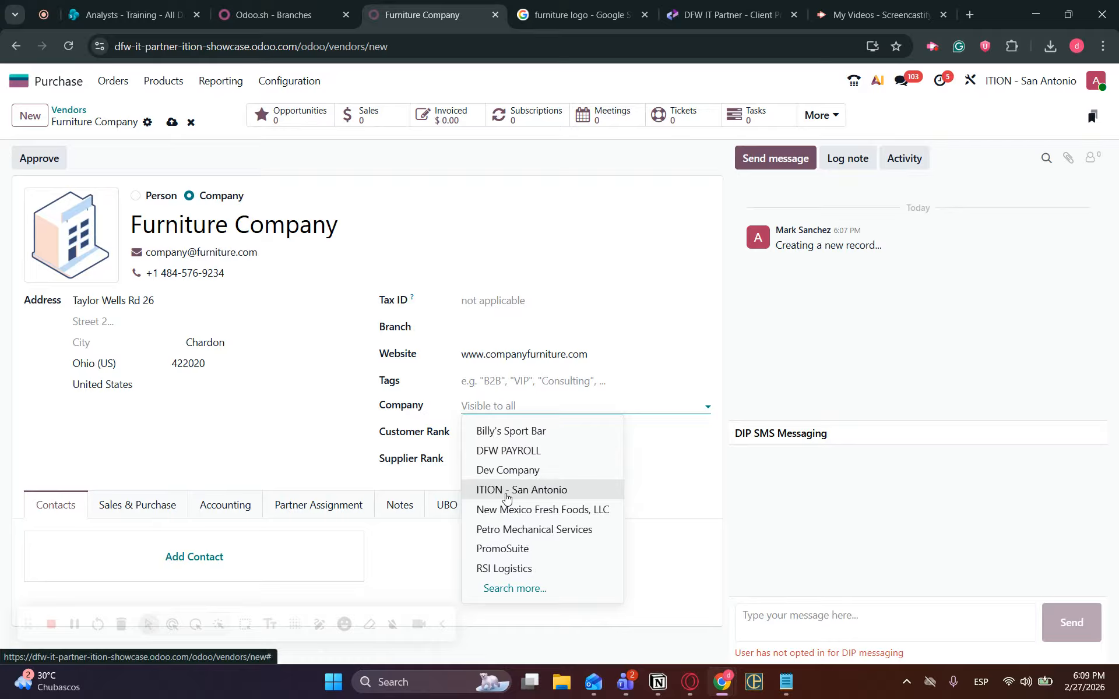
pyautogui.click(322, 447)
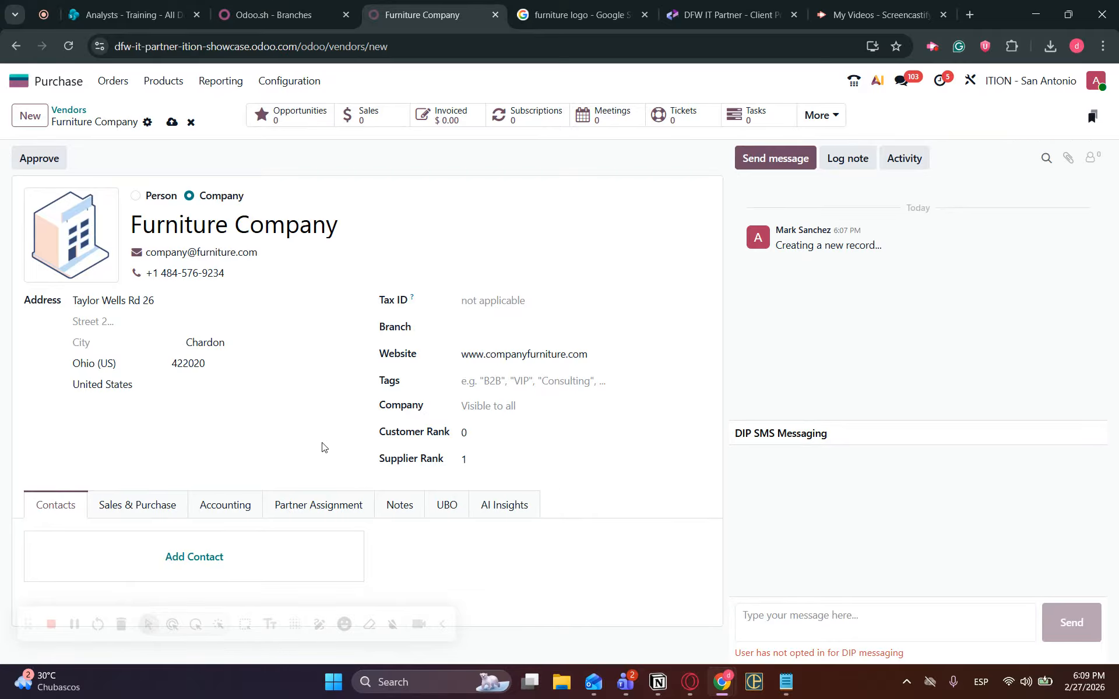
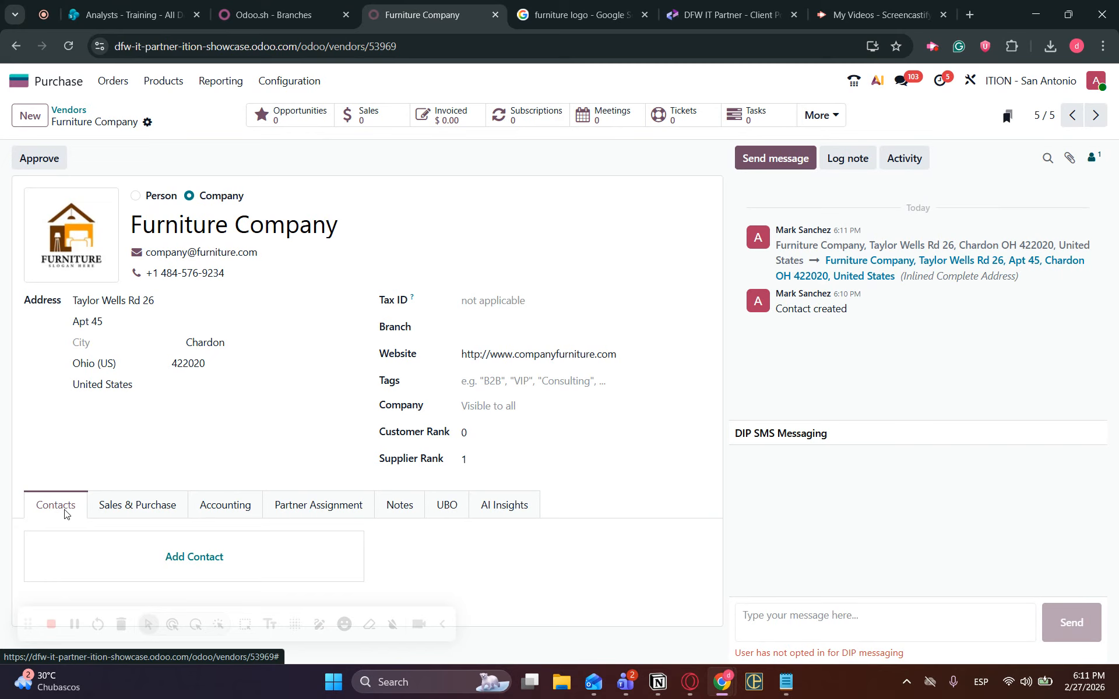
# Add a new vendor contact, settling on the Contact type after previewing the address types.
pyautogui.click(195, 558)
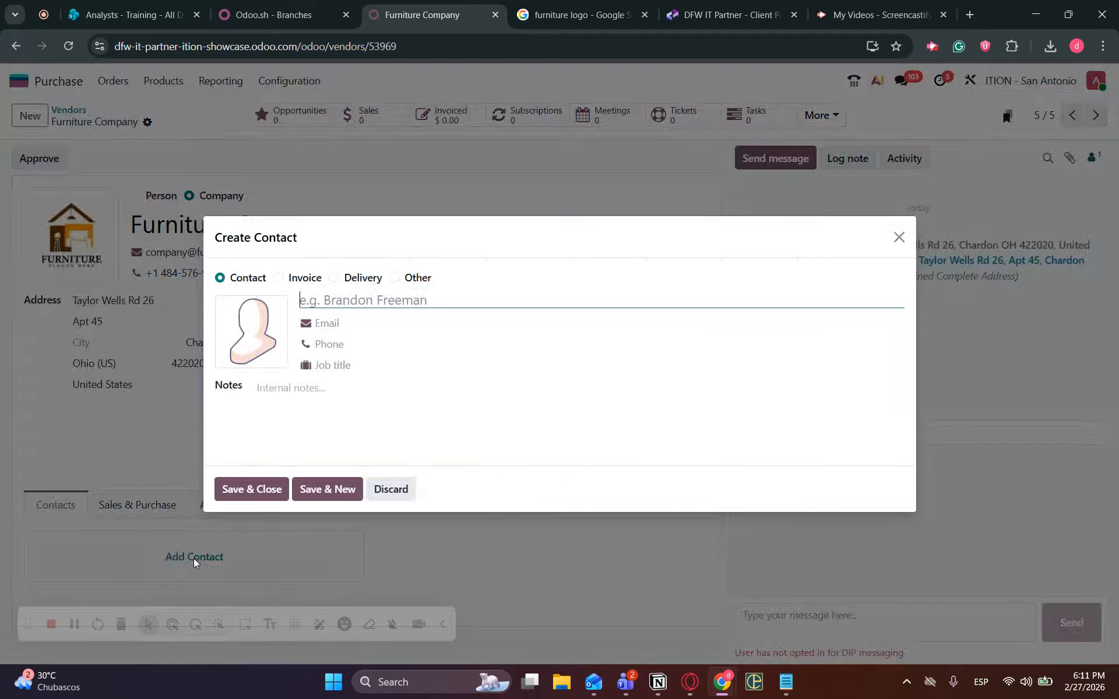
pyautogui.click(280, 279)
pyautogui.click(394, 228)
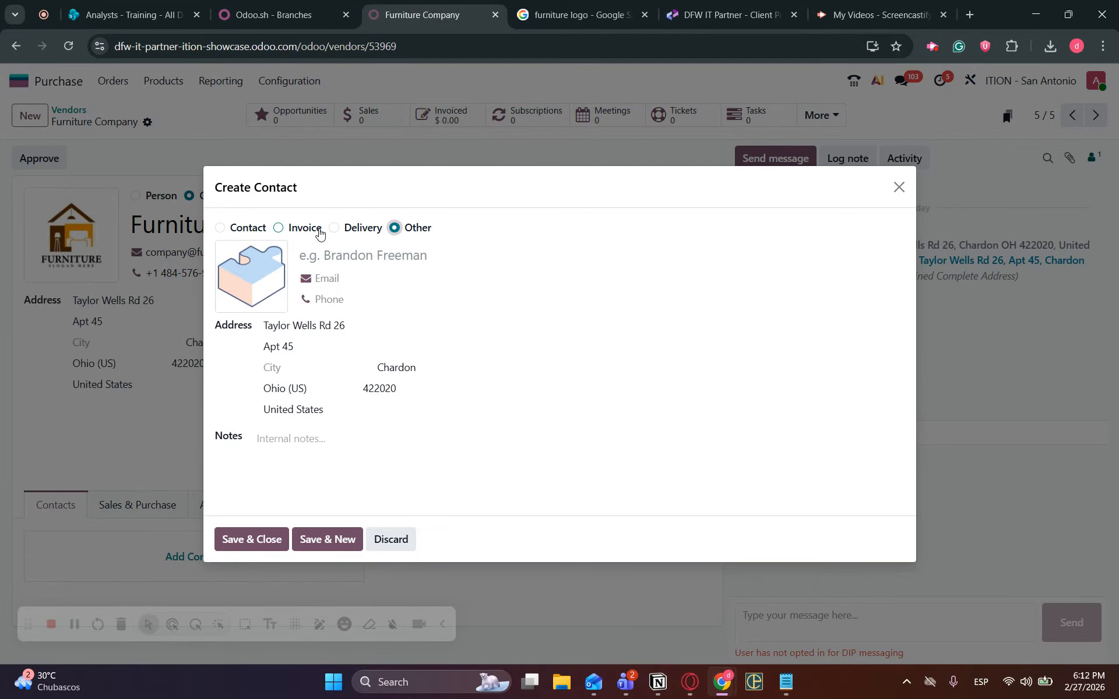
pyautogui.click(278, 228)
pyautogui.click(255, 229)
# Fill in the contact's name, email, phone and job title Sales guy, then save it.
pyautogui.click(371, 303)
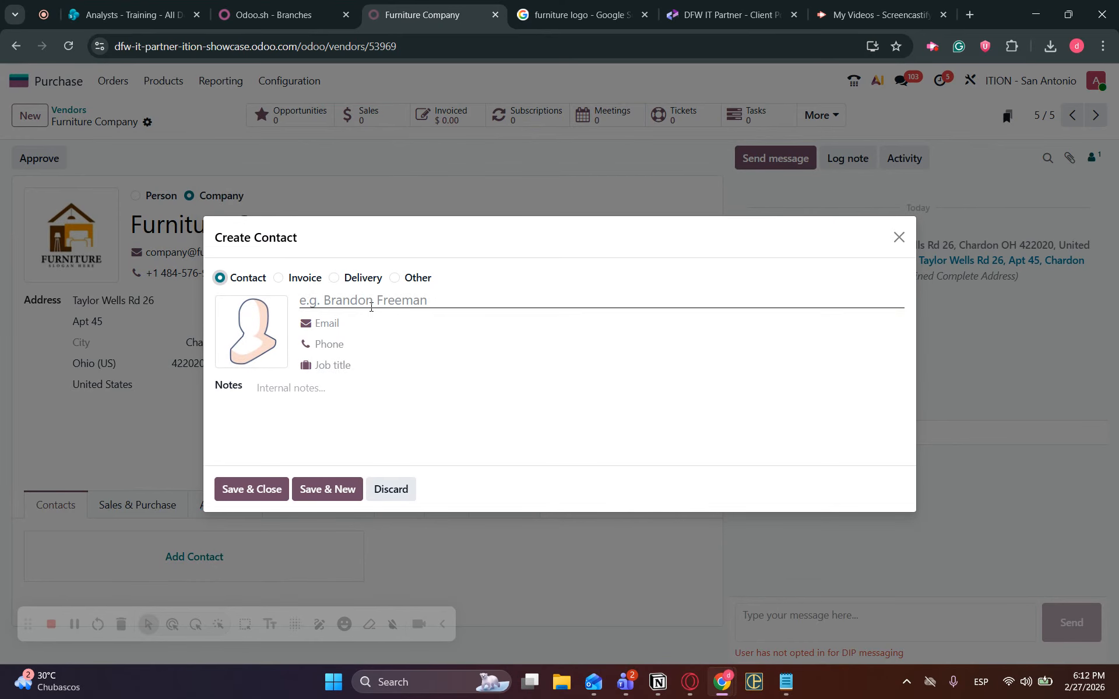
pyautogui.write('John Sales Furniture Guy')
pyautogui.click(370, 324)
pyautogui.click(370, 345)
pyautogui.write('5552613498')
pyautogui.click(369, 368)
pyautogui.write('Sales guy')
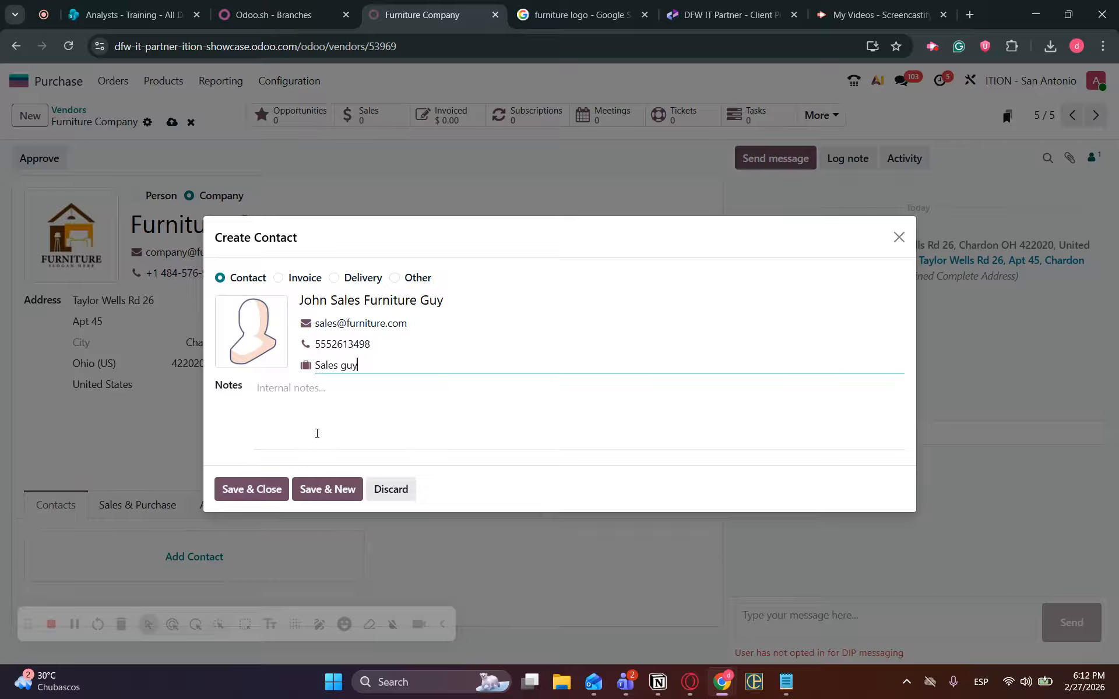
pyautogui.click(252, 489)
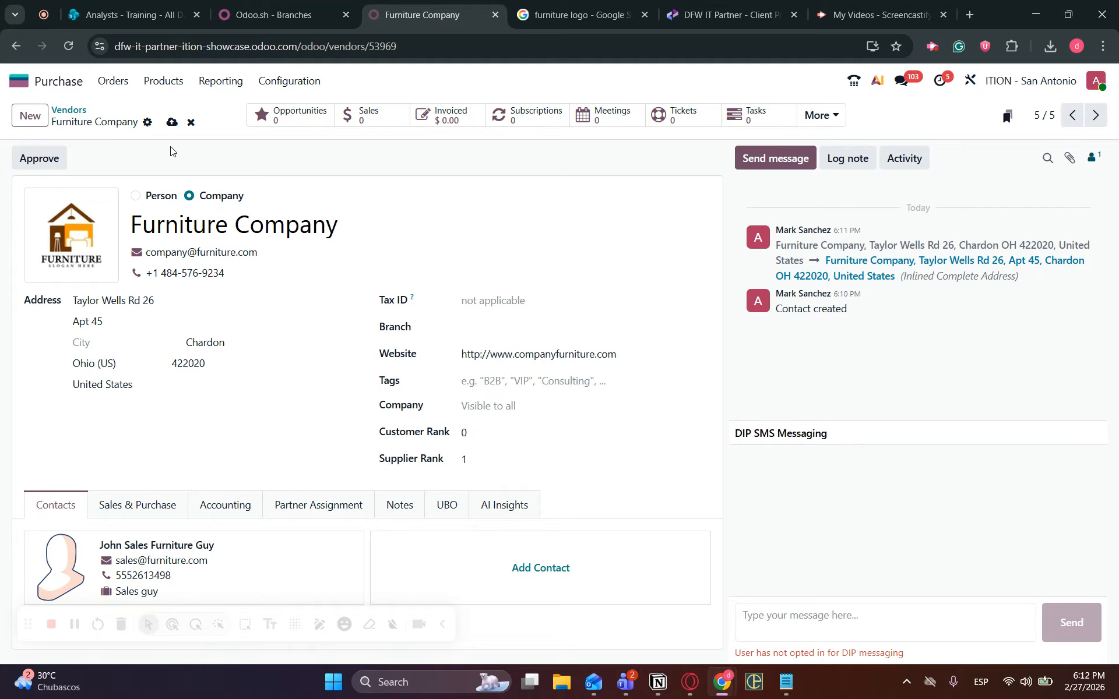
# Save the Furniture Company vendor record with its new sales contact.
pyautogui.click(172, 124)
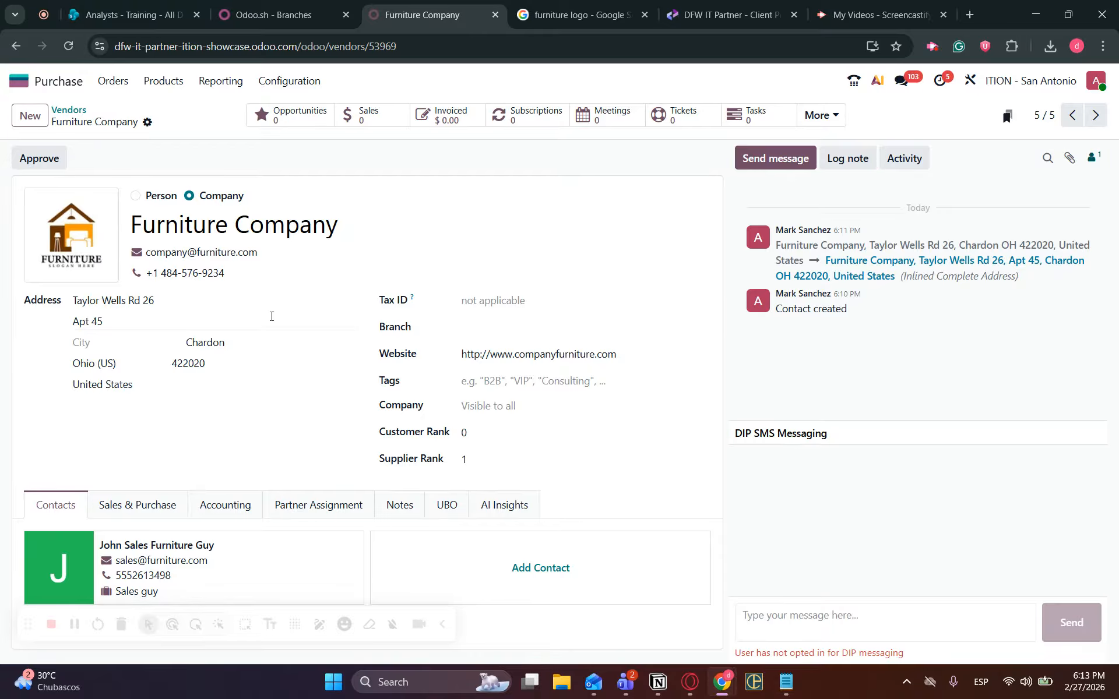
# Search the Vendors list for 'furn' and show the six results as kanban cards.
pyautogui.click(130, 90)
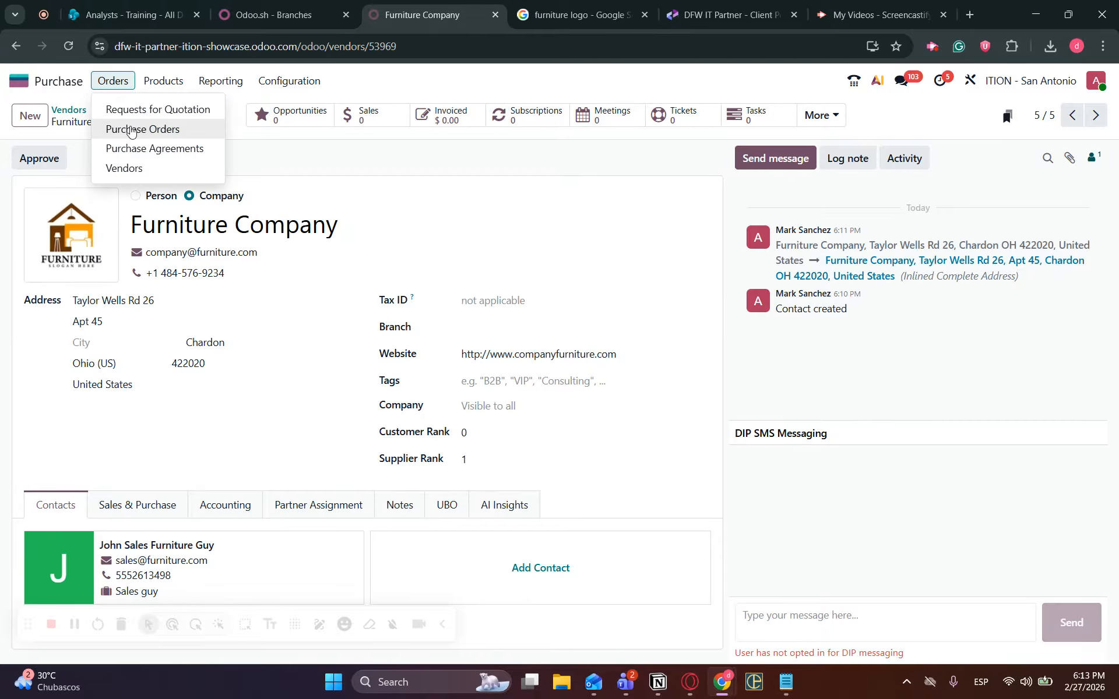
pyautogui.click(133, 169)
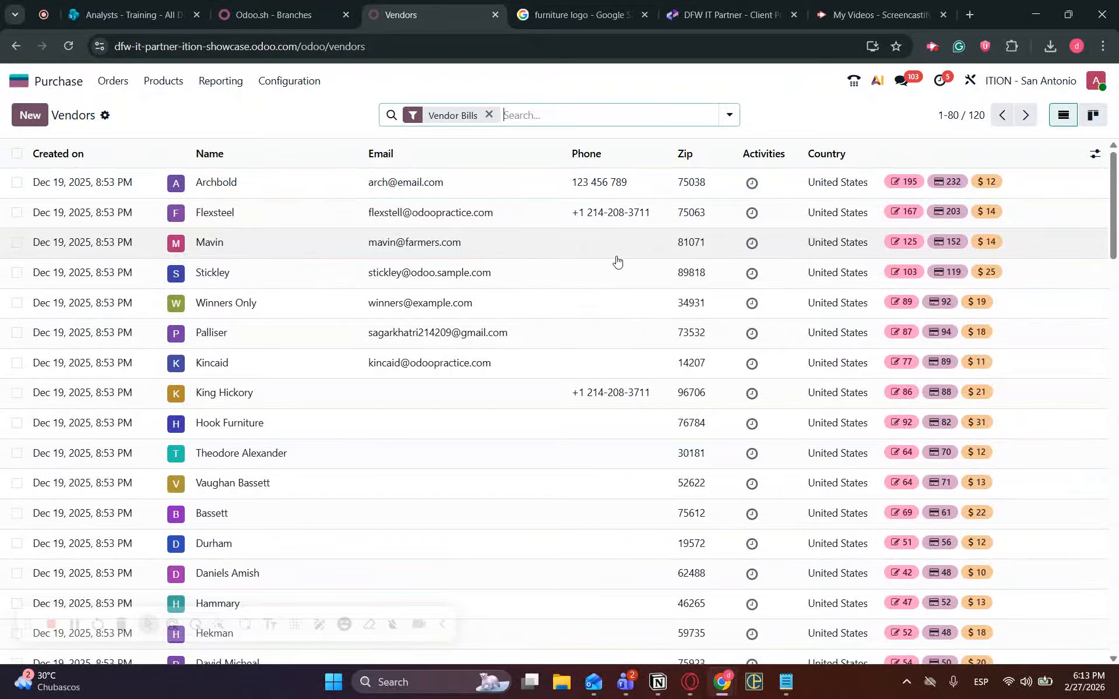
pyautogui.write('furn')
pyautogui.press('Return')
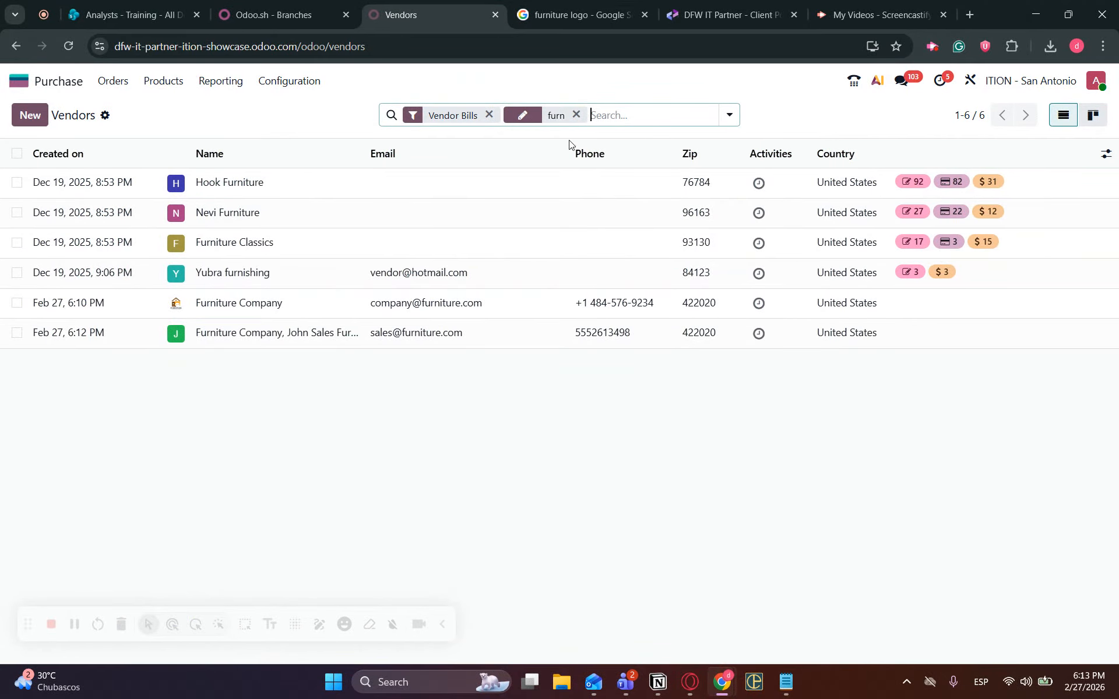
pyautogui.click(1093, 115)
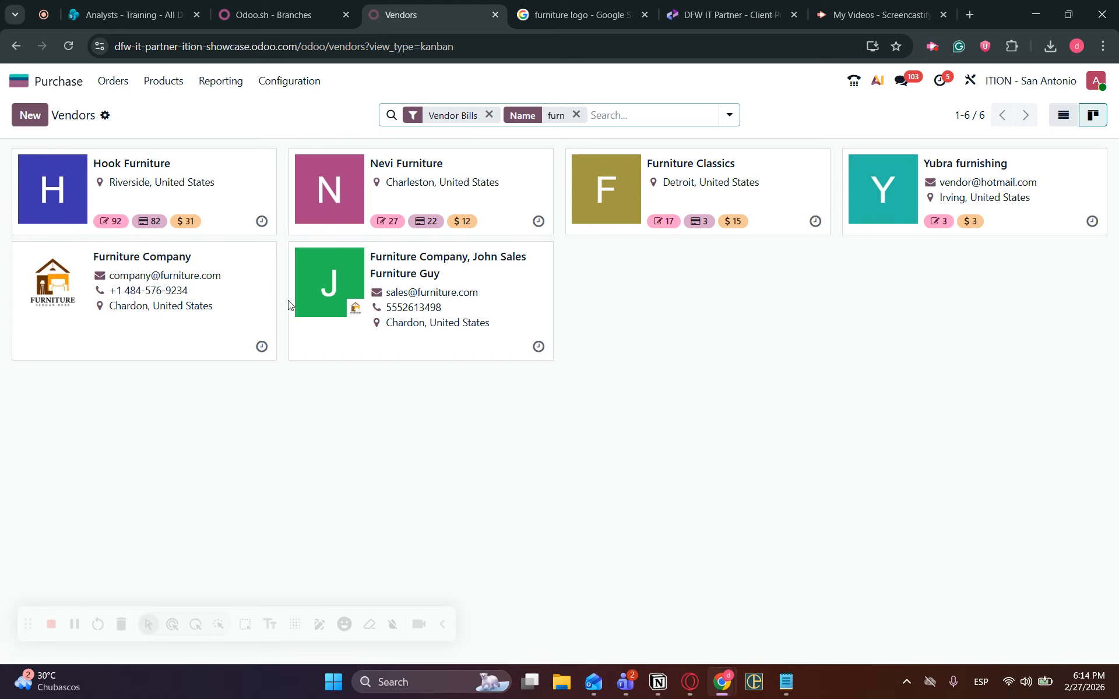
pyautogui.click(786, 682)
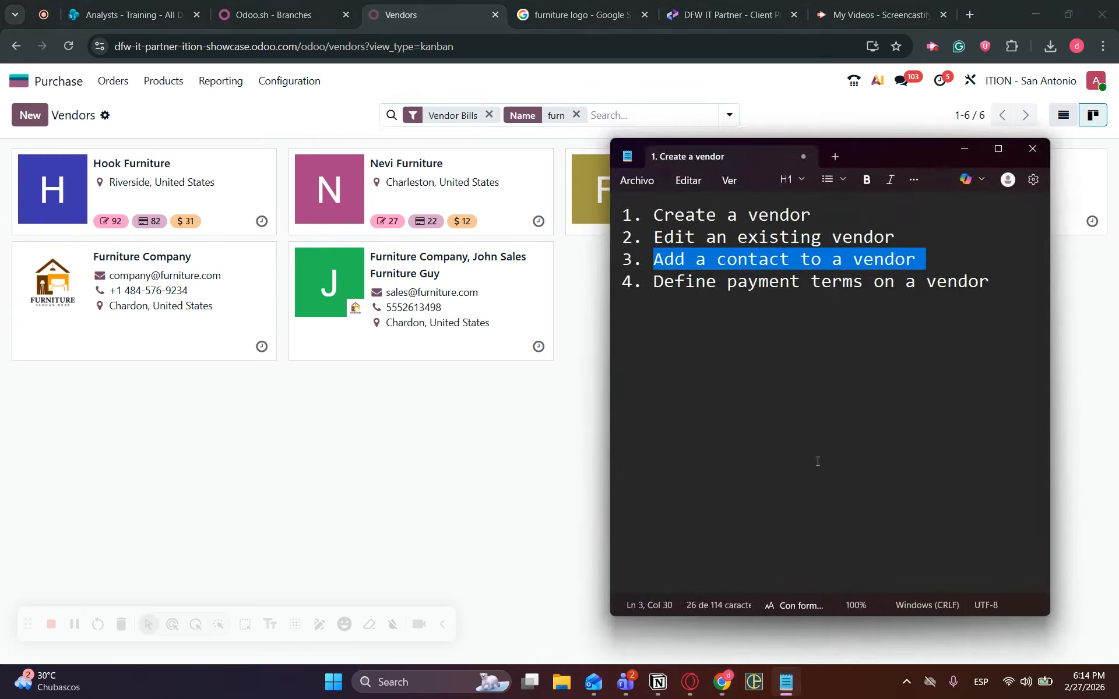
pyautogui.moveTo(992, 289); pyautogui.dragTo(656, 286)
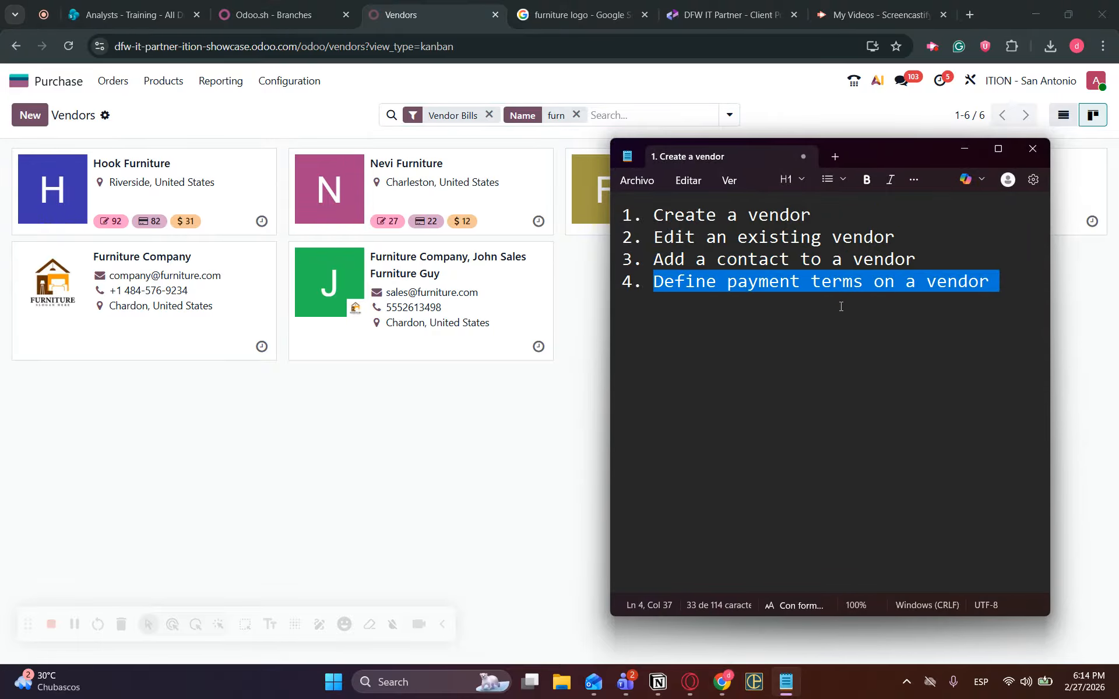
pyautogui.click(974, 149)
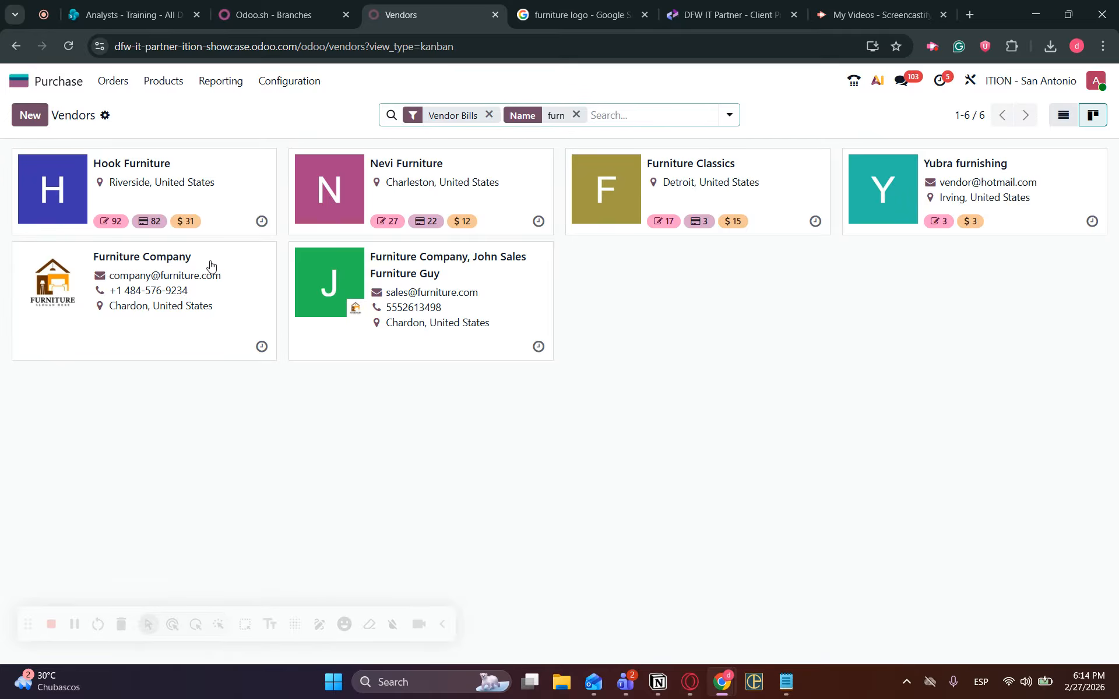
# Open Furniture Company's Sales & Purchase tab and list the sales Payment Terms choices.
pyautogui.click(172, 265)
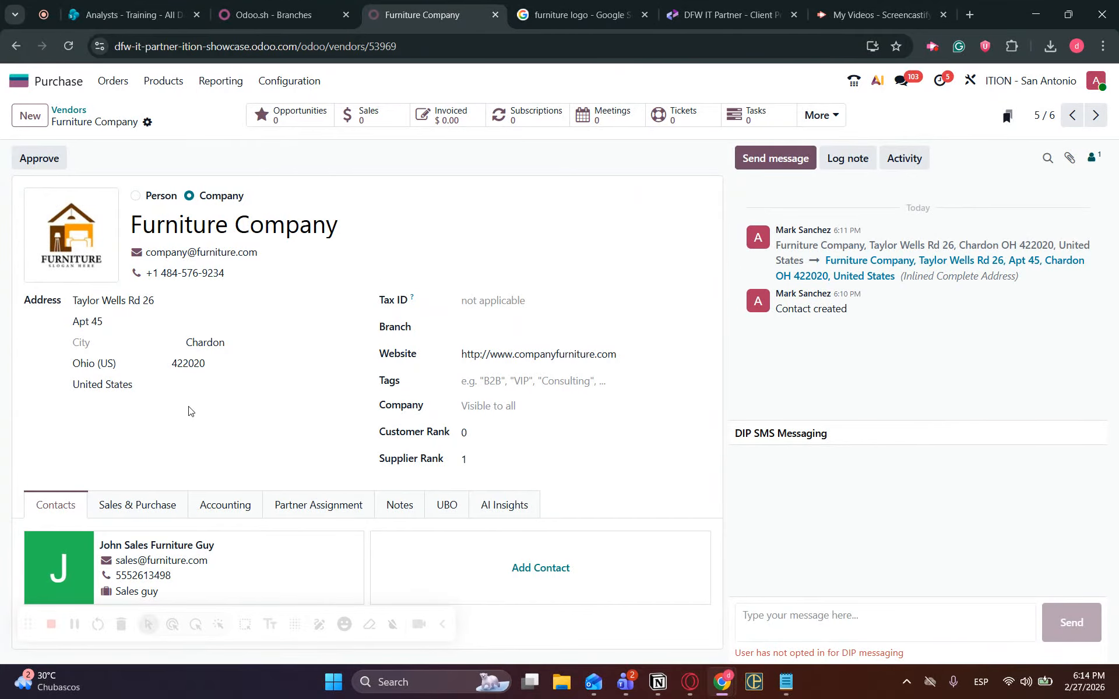
pyautogui.click(145, 511)
pyautogui.scroll(-5, 252, 375)
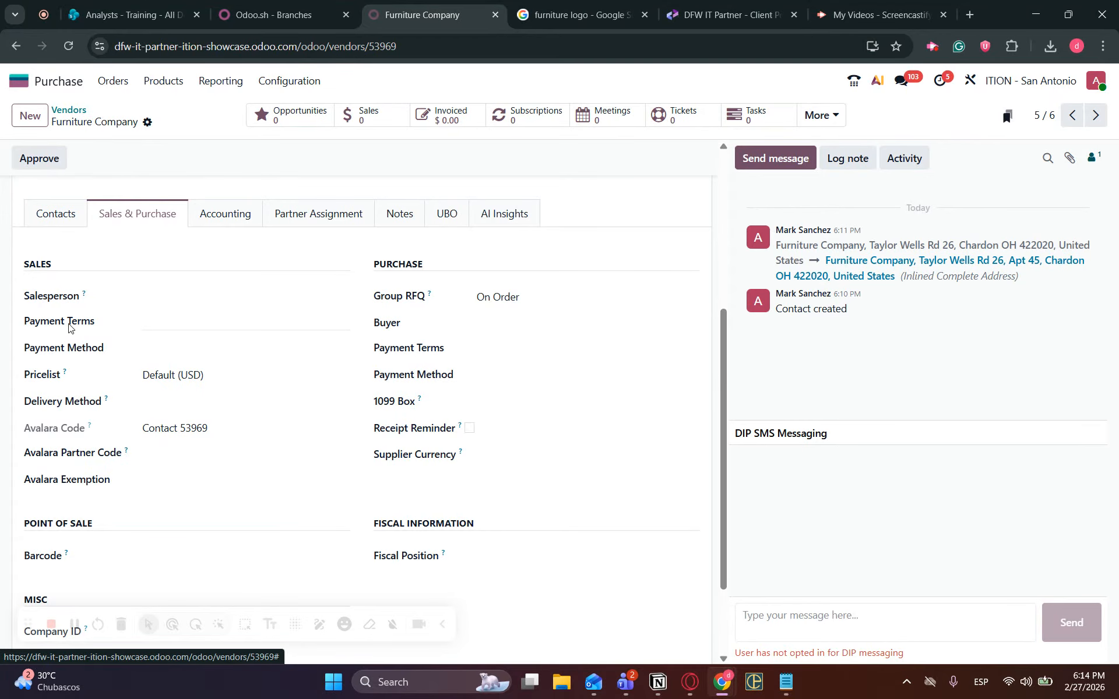
pyautogui.click(196, 322)
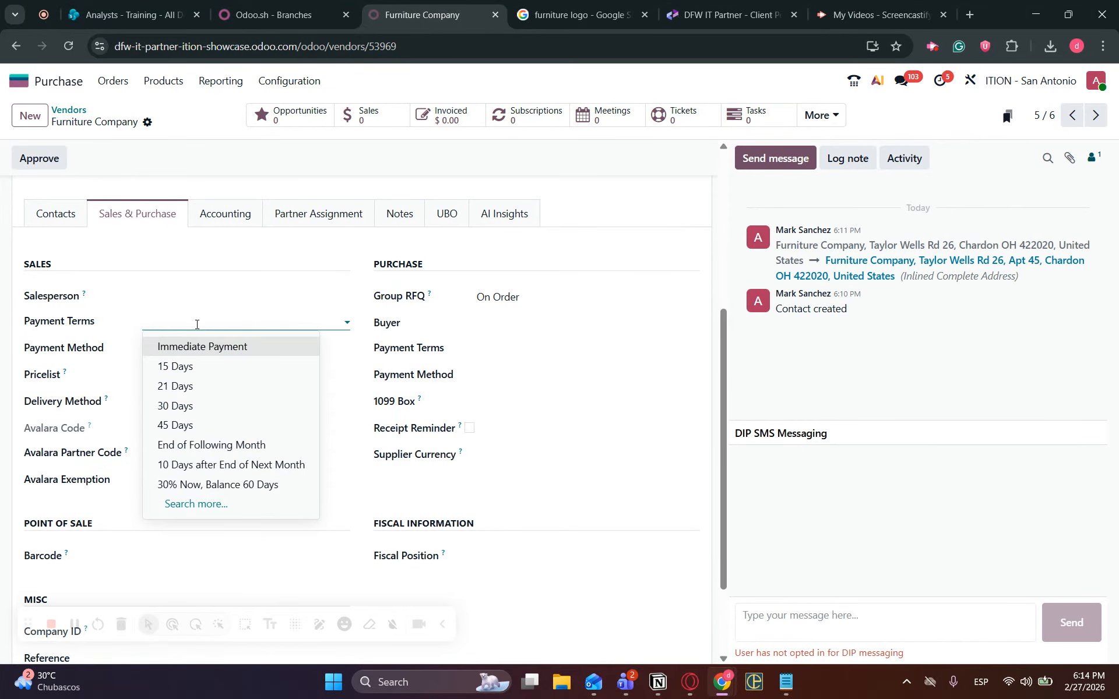